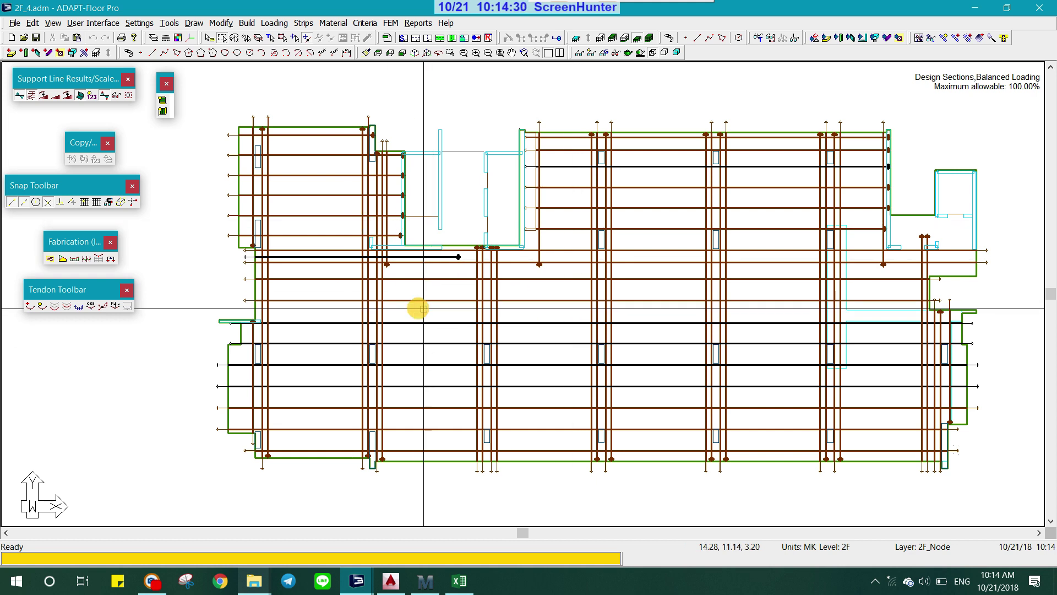
- Dismiss the Bentley connection message and bring up the Tendon Report options dialog
mouse_move(434, 291)
middle_mouse_down()
mouse_move(500, 297)
mouse_move(372, 302)
middle_mouse_up()
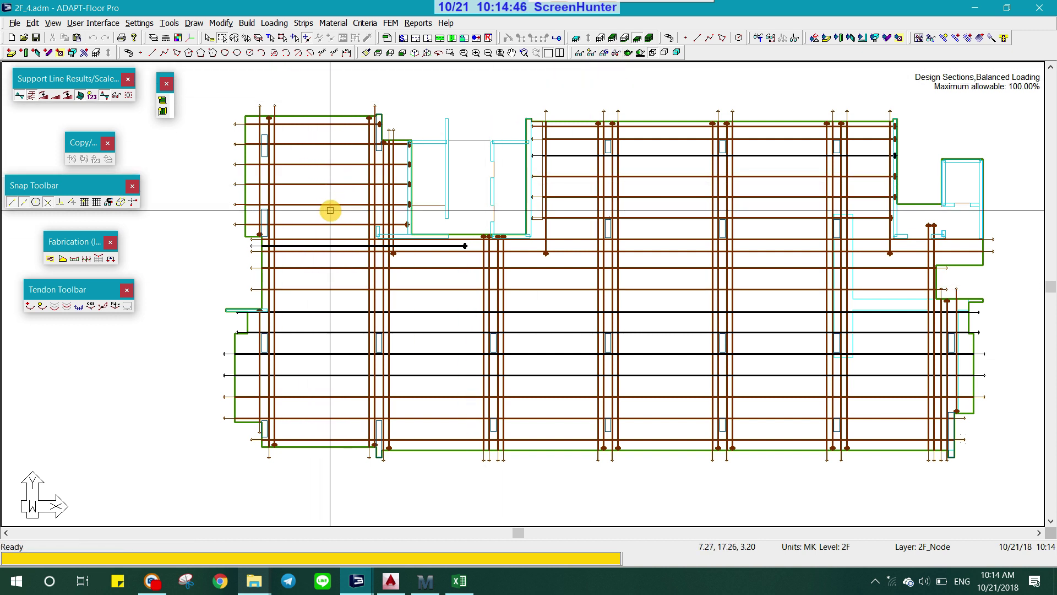
scroll(519, 342, "down", 1)
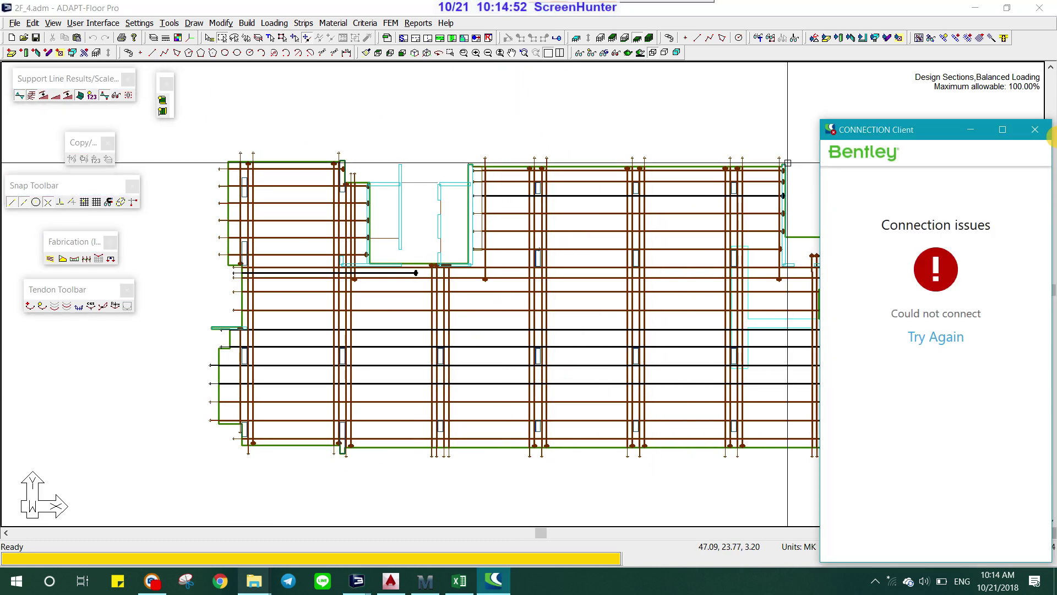
left_click(1029, 135)
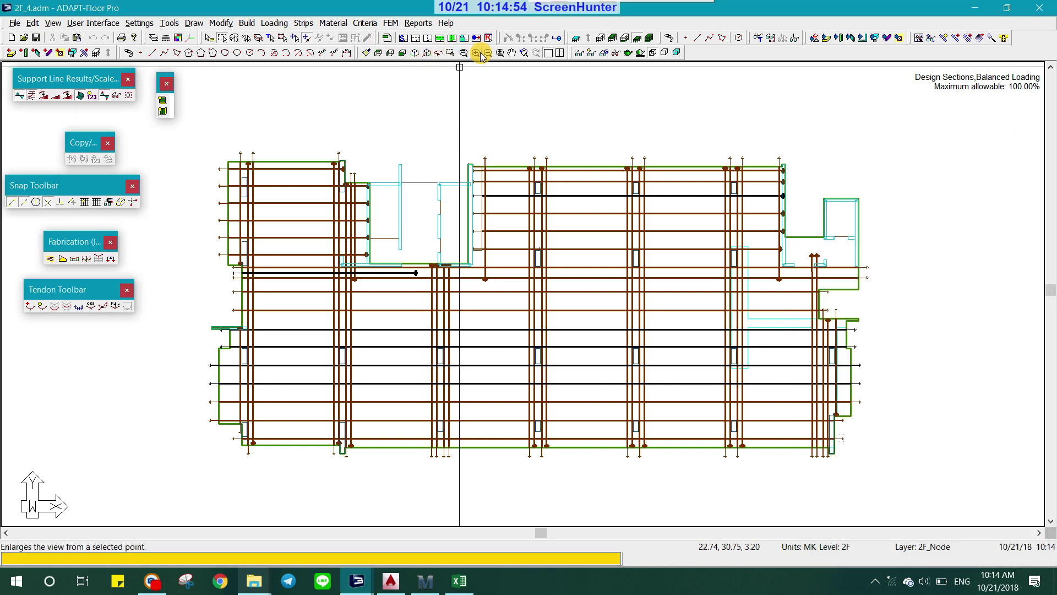
left_click(51, 258)
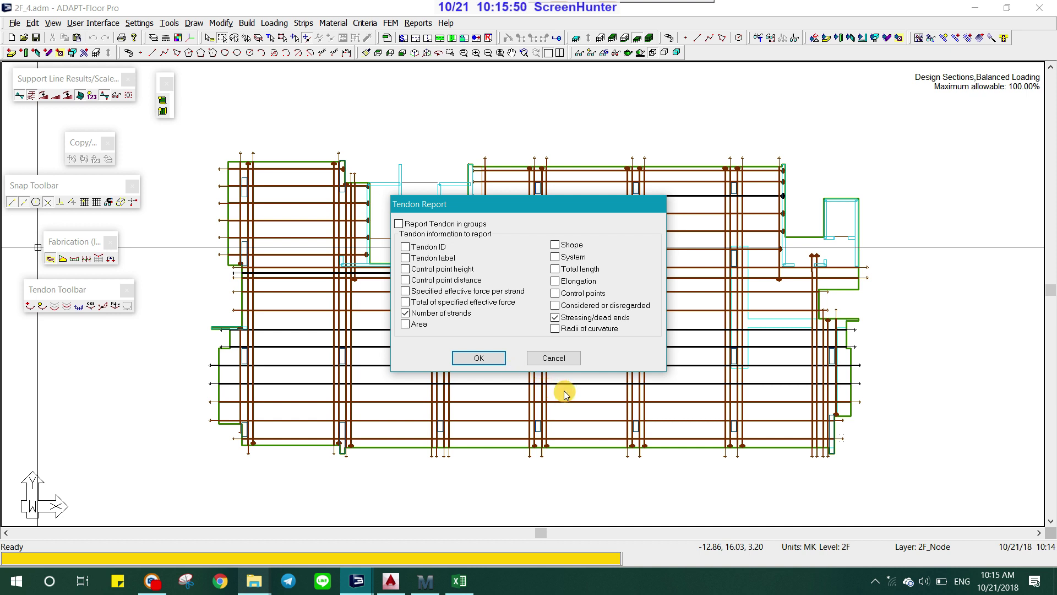
- Add Elongation and Total length to the report, keeping strands and stressing/dead ends, and confirm
left_click(556, 318)
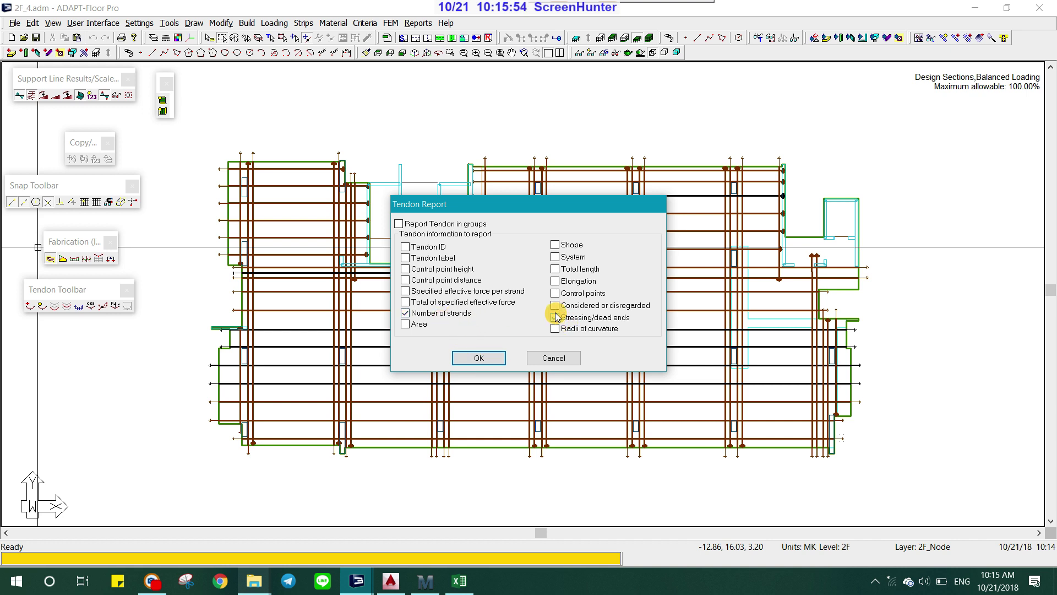
left_click(556, 318)
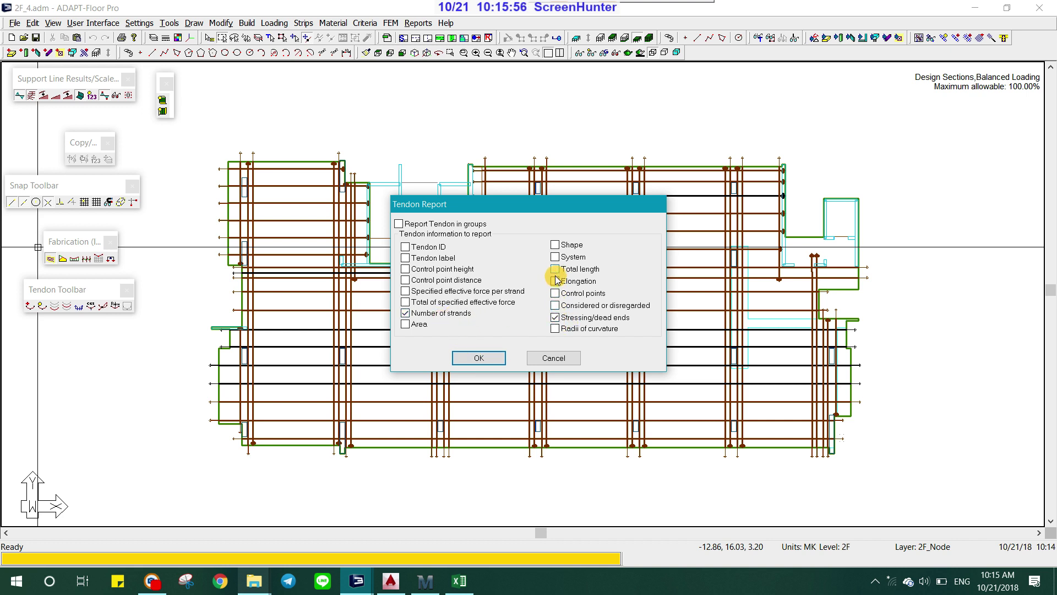
left_click(555, 282)
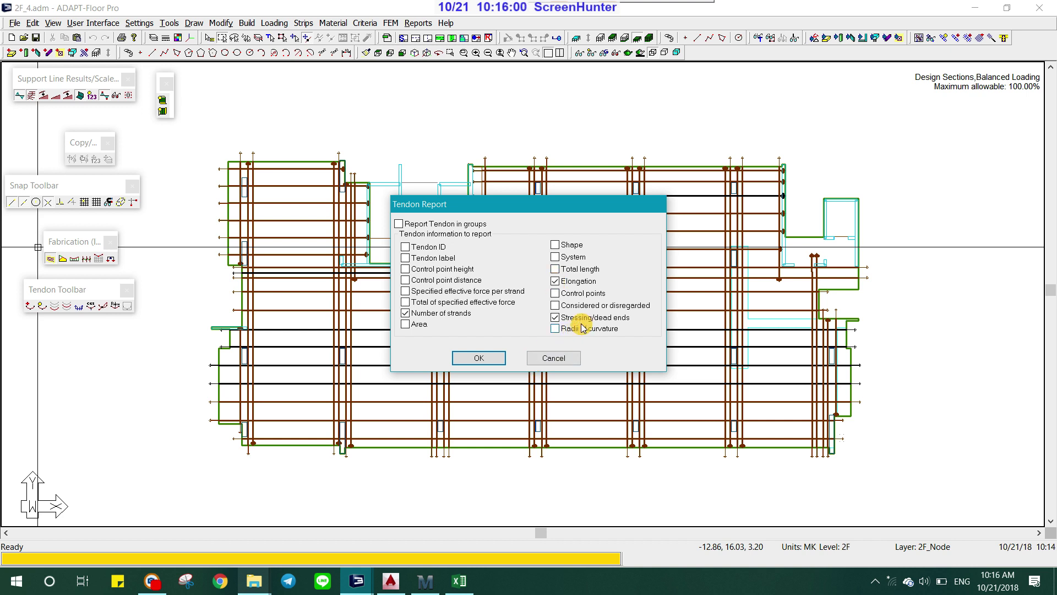
left_click(555, 269)
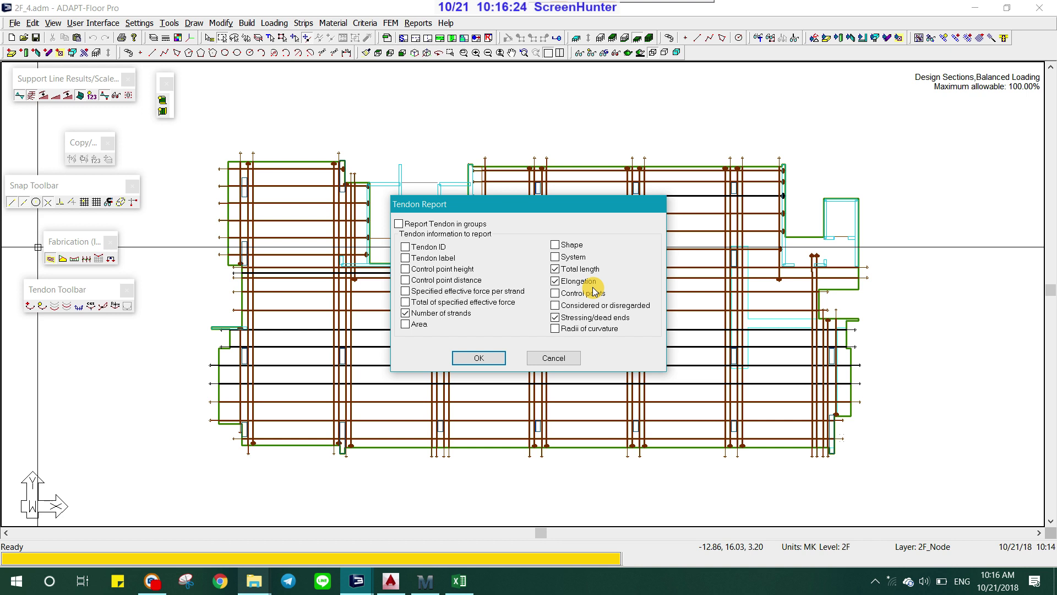
left_click(484, 358)
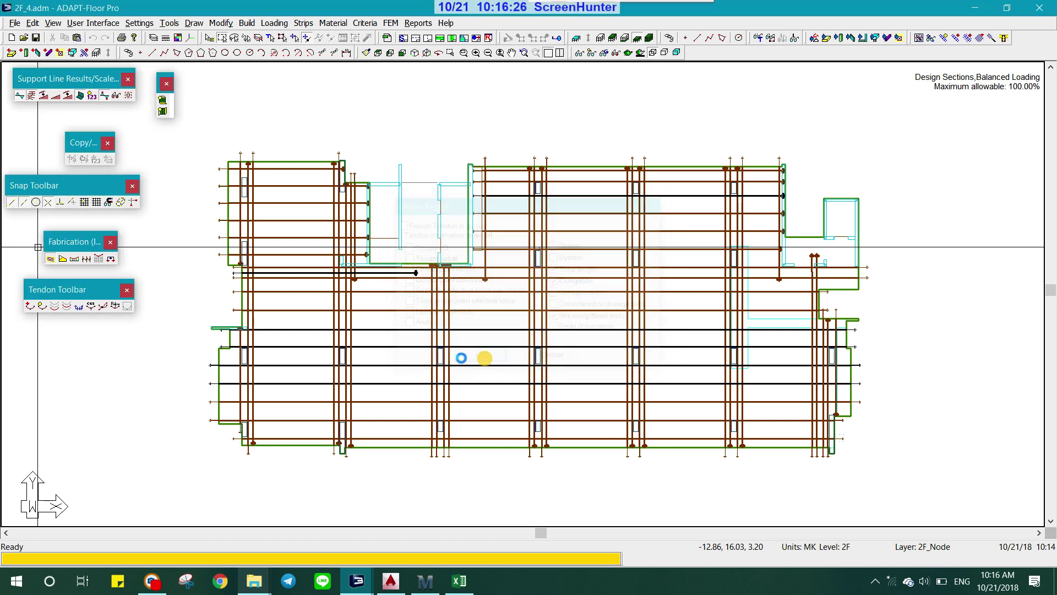
- Generate tendon labels such as Elong=31.2 S=5;L50.400 on the plan and zoom in to check them
left_click(639, 300)
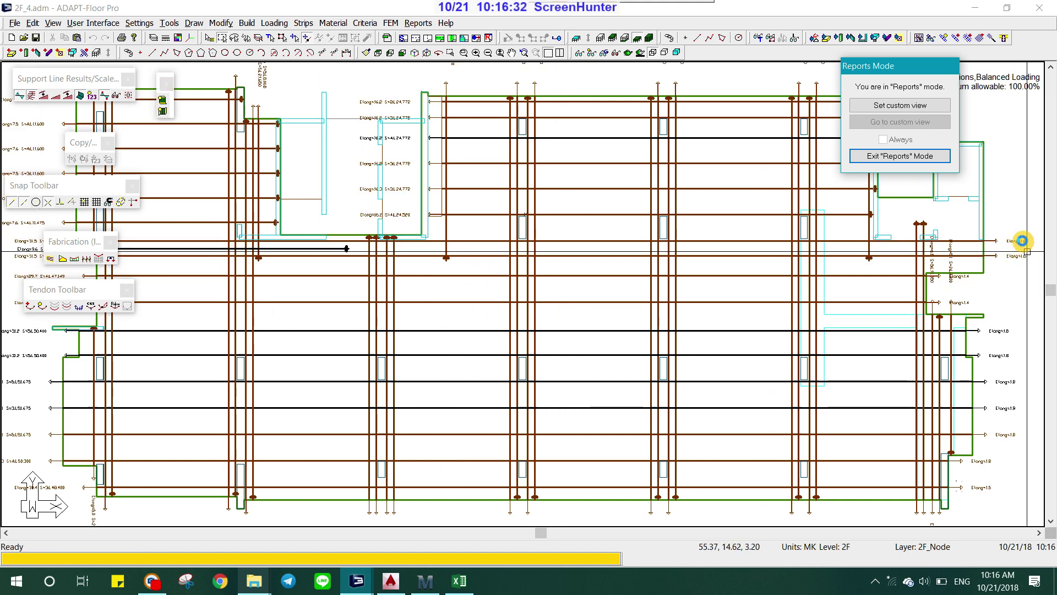
scroll(1013, 259, "up", 1)
scroll(913, 259, "up", 1)
scroll(892, 320, "up", 1)
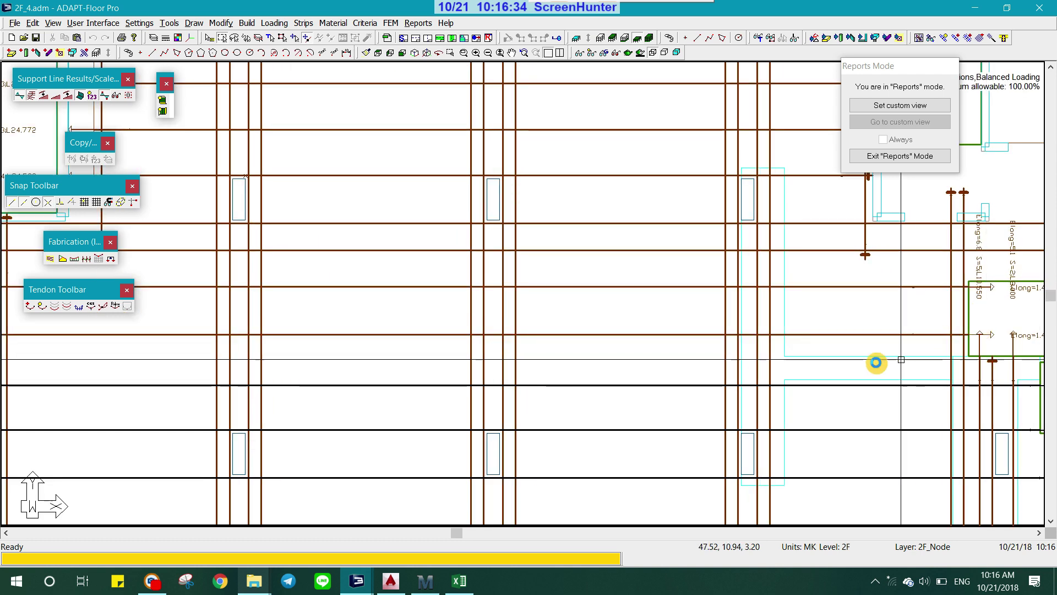
scroll(876, 362, "down", 1)
scroll(967, 347, "down", 1)
scroll(328, 314, "up", 1)
scroll(248, 335, "up", 1)
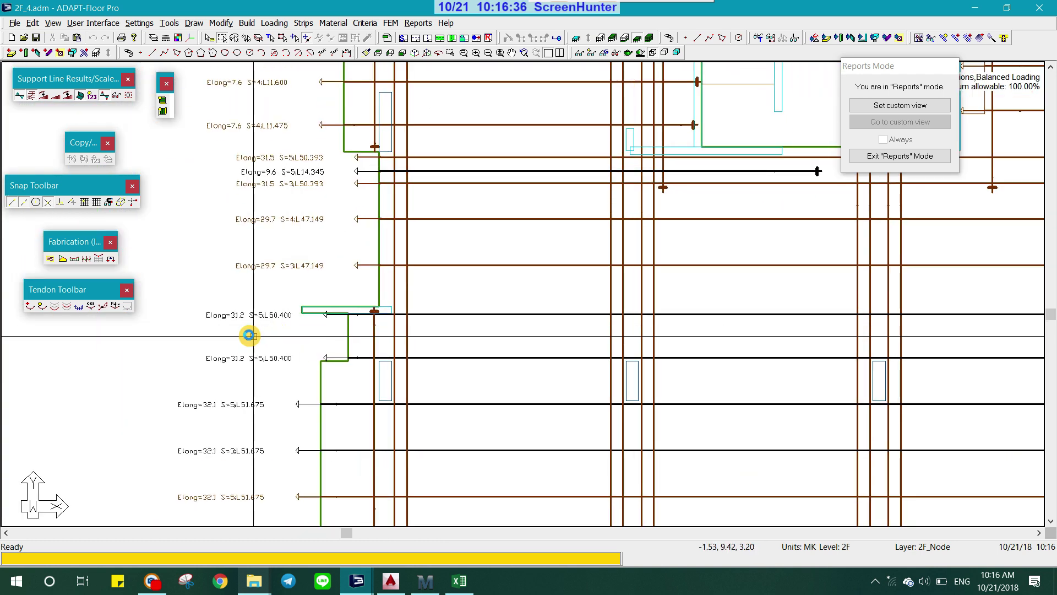
scroll(248, 335, "up", 1)
scroll(229, 314, "up", 1)
scroll(231, 310, "up", 1)
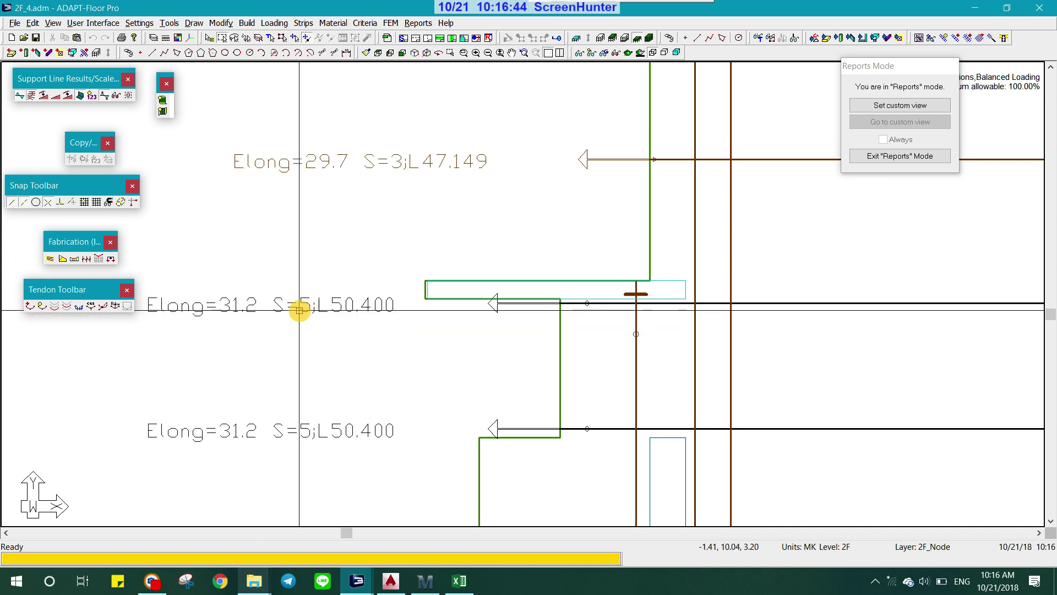
scroll(300, 309, "up", 1)
scroll(359, 321, "down", 1)
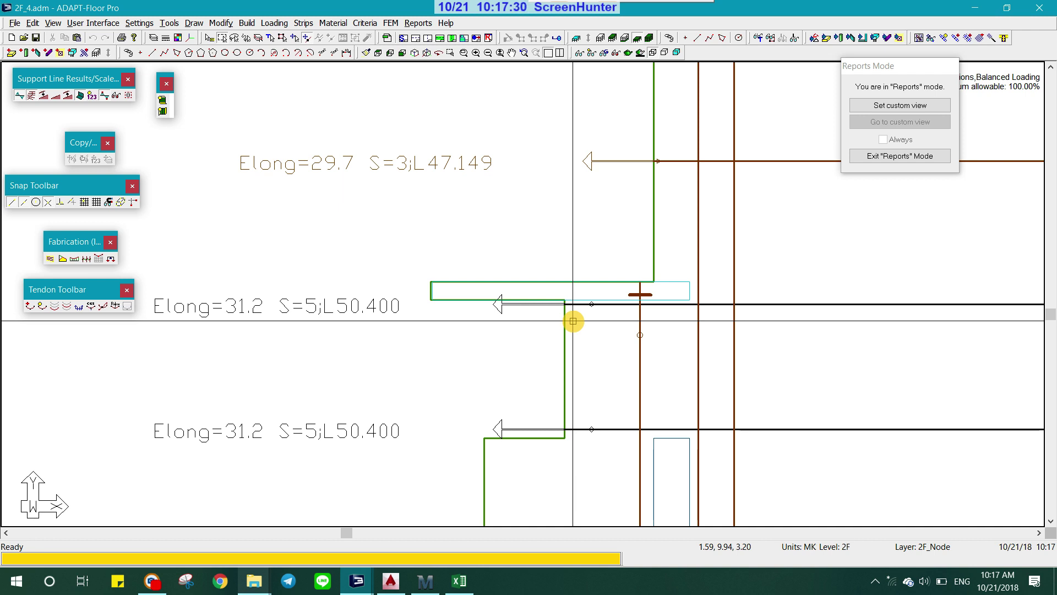
middle_click_drag(454, 348, 354, 380)
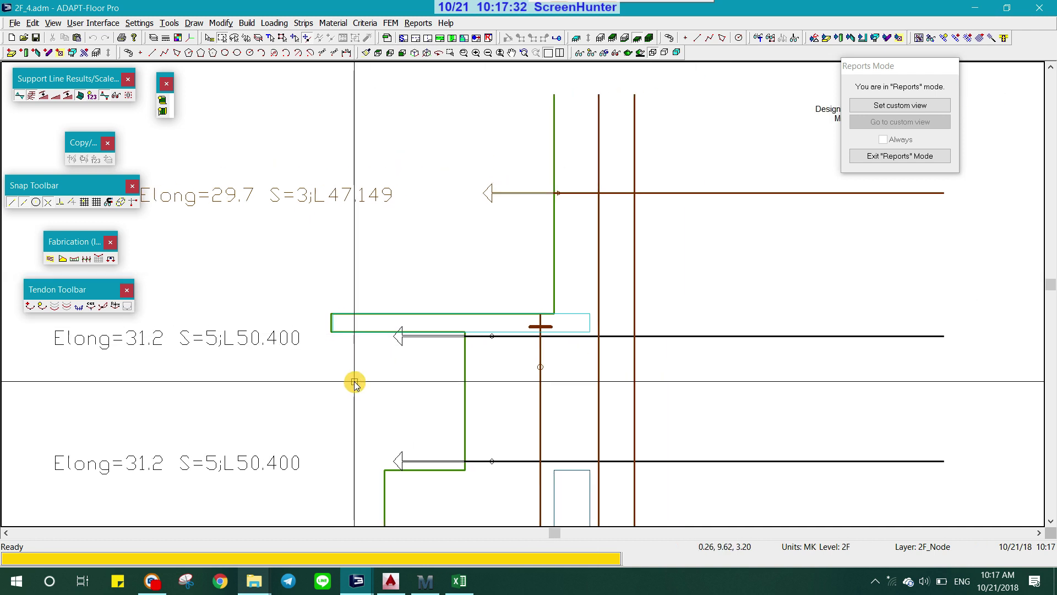
scroll(392, 366, "up", 1)
scroll(422, 354, "down", 2)
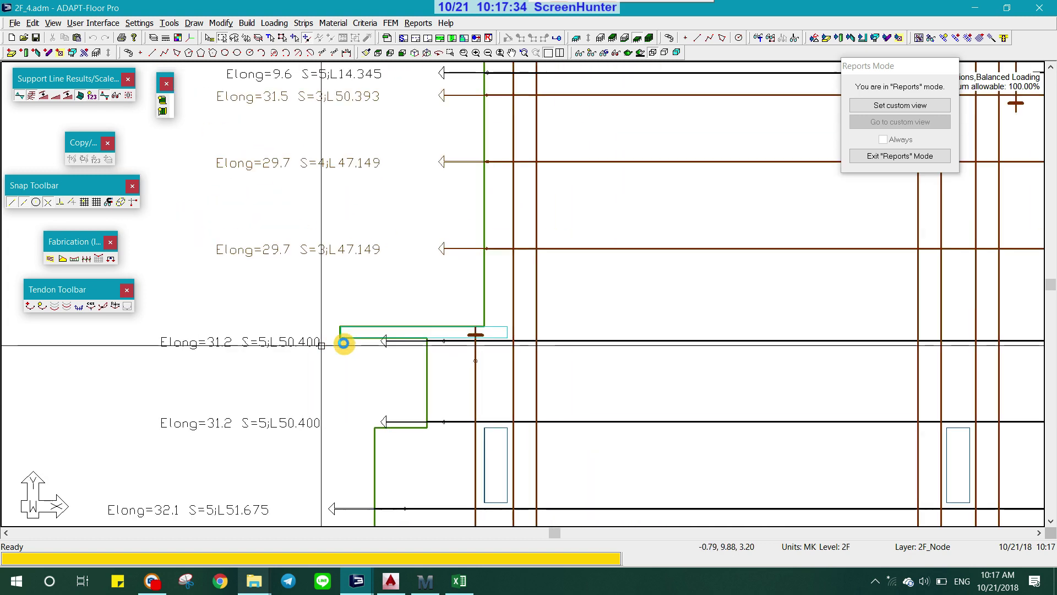
scroll(602, 355, "up", 2)
scroll(600, 354, "down", 2)
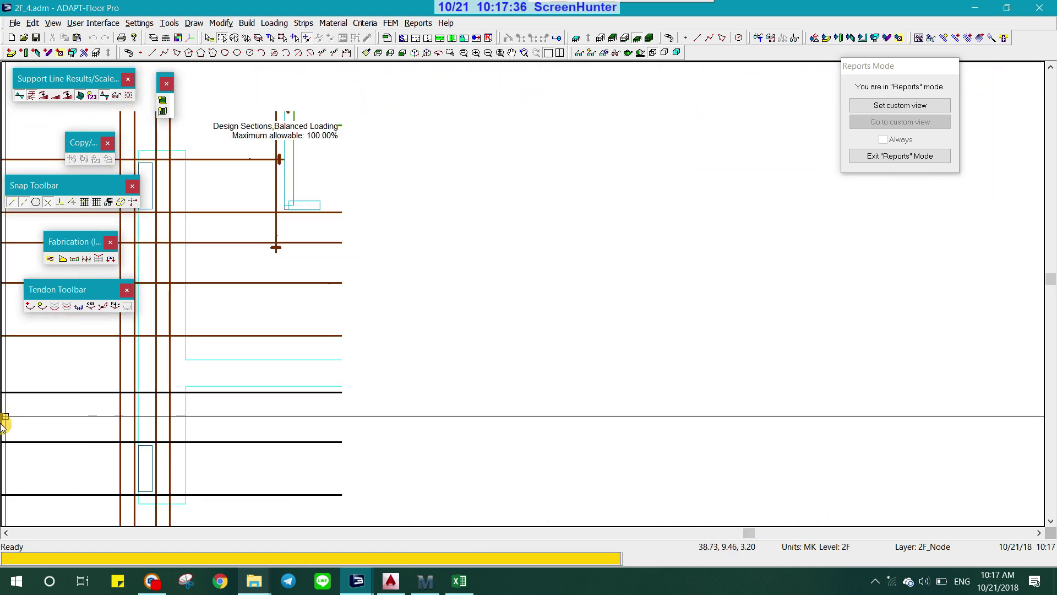
scroll(109, 398, "up", 3)
scroll(378, 361, "down", 3)
middle_click_drag(377, 361, 803, 323)
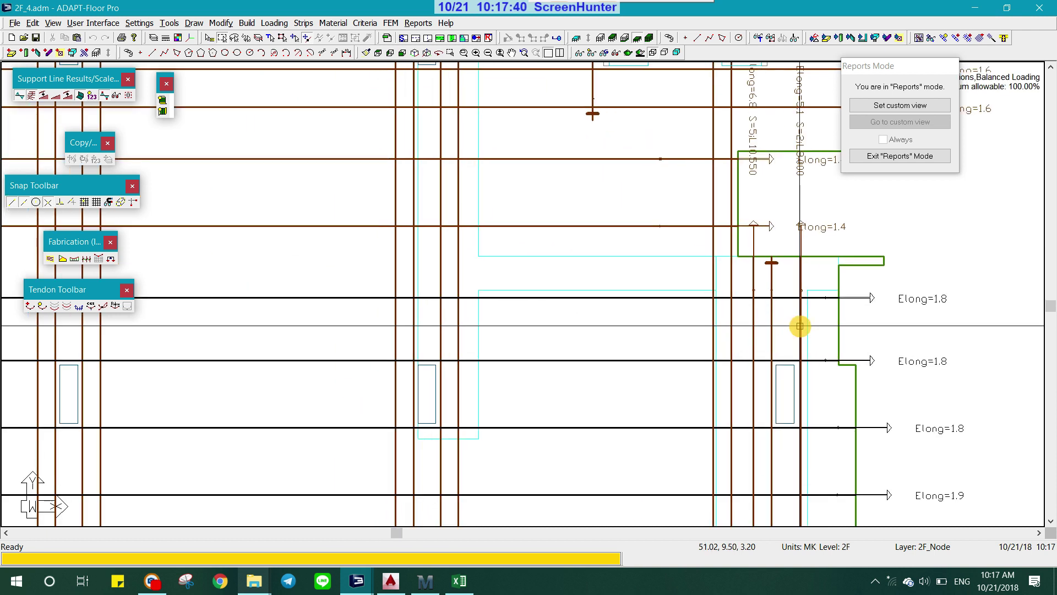
middle_click_drag(438, 337, 843, 386)
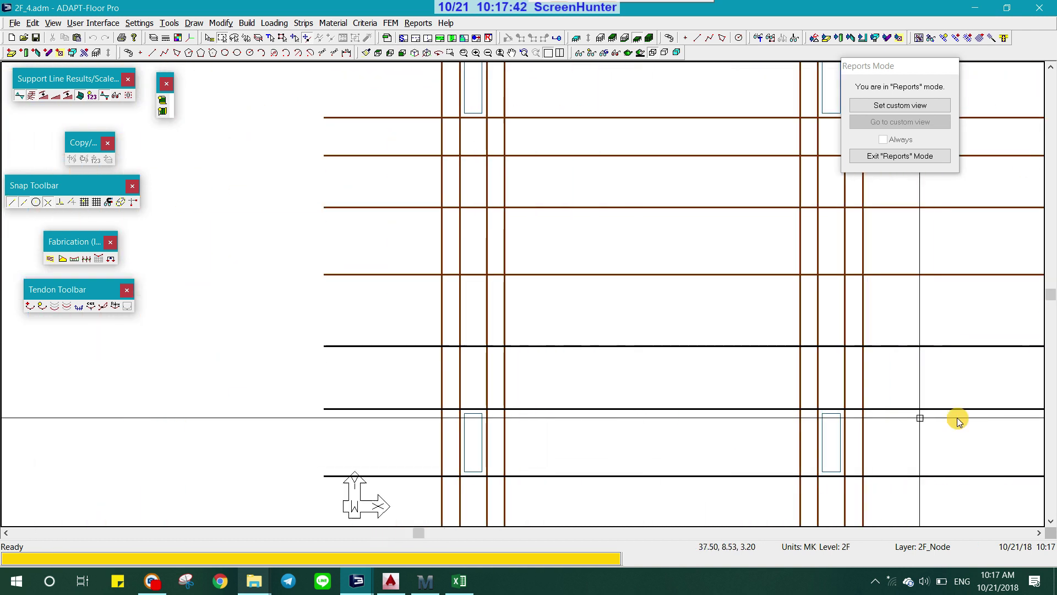
middle_click_drag(958, 420, 419, 384)
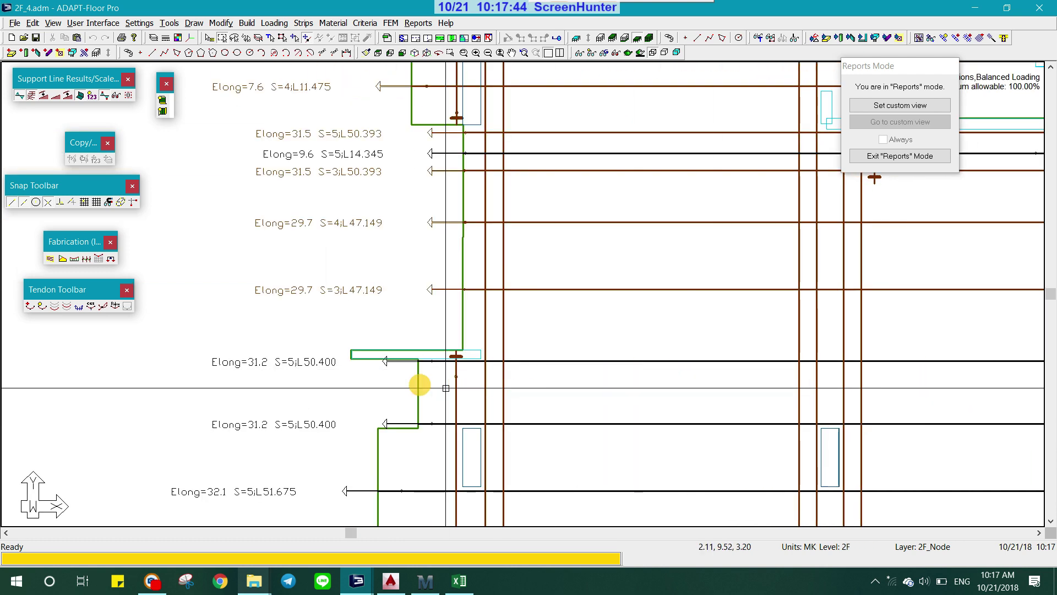
scroll(295, 359, "up", 1)
scroll(299, 381, "up", 2)
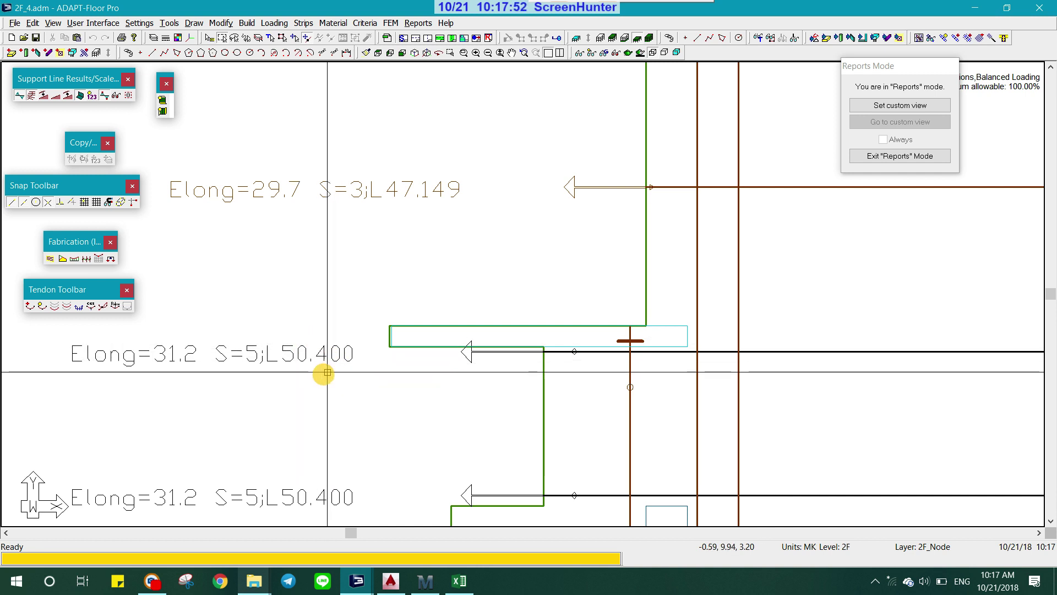
scroll(354, 358, "down", 1)
scroll(525, 477, "down", 1)
scroll(436, 319, "down", 1)
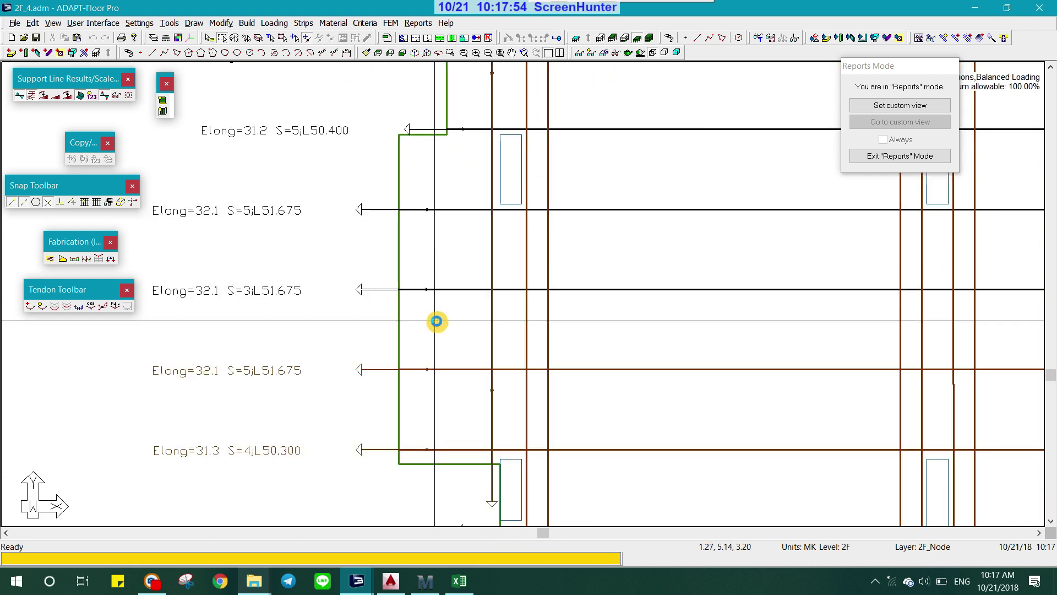
scroll(465, 262, "down", 1)
scroll(523, 267, "down", 1)
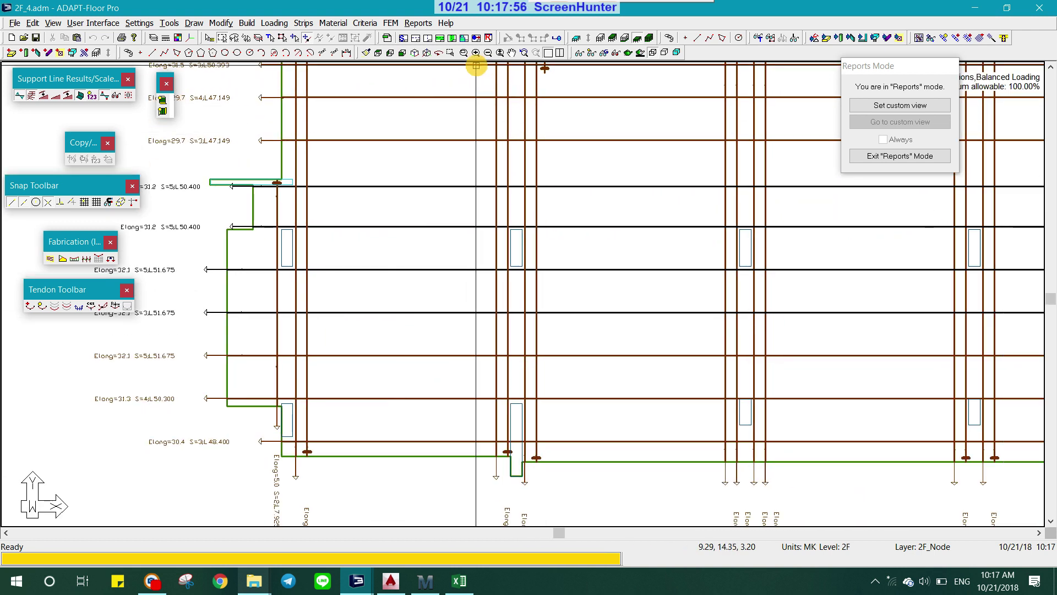
- Hide the TenY tendon group so only horizontal tendons and their Elong labels remain
left_click(605, 54)
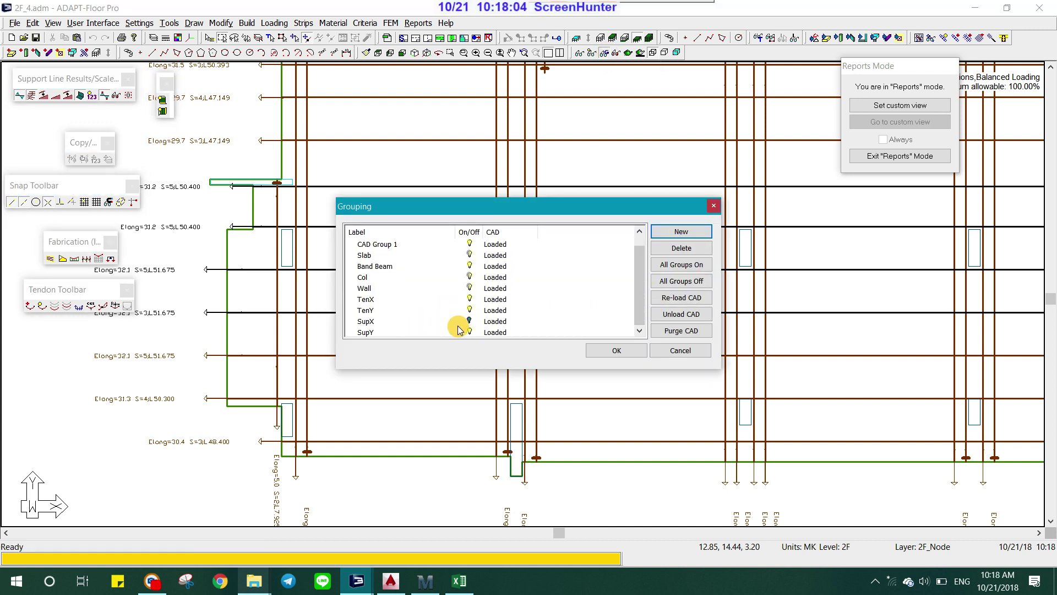
left_click(468, 311)
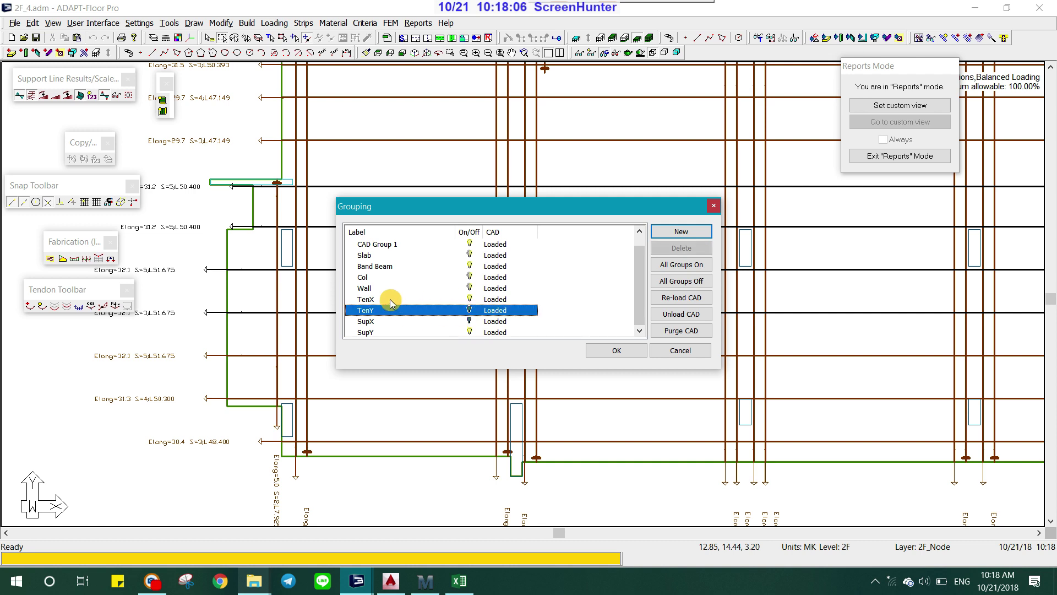
left_click(631, 355)
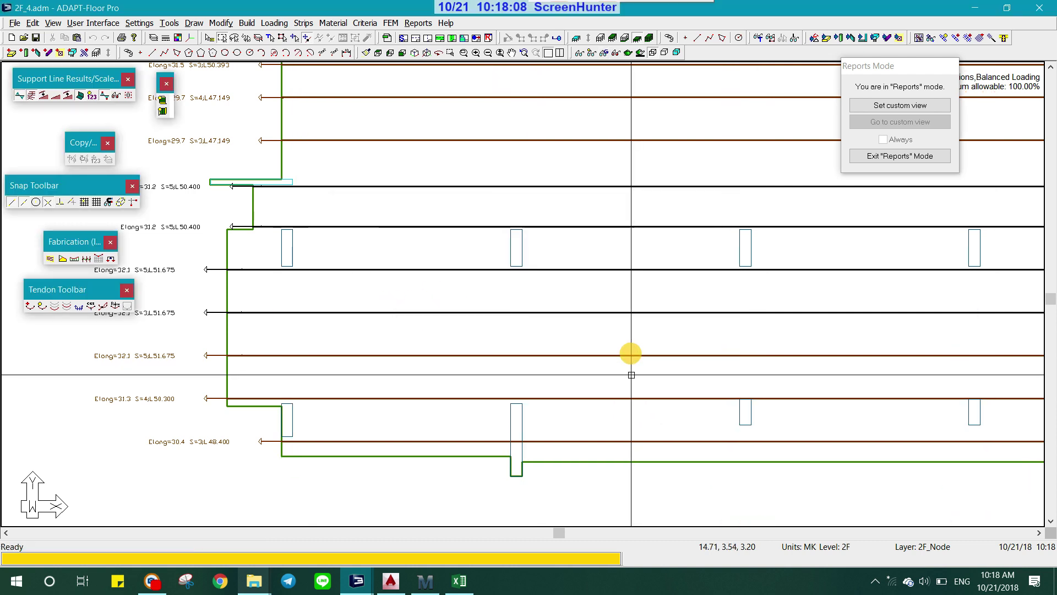
scroll(611, 380, "down", 2)
scroll(680, 347, "down", 3)
scroll(477, 347, "up", 1)
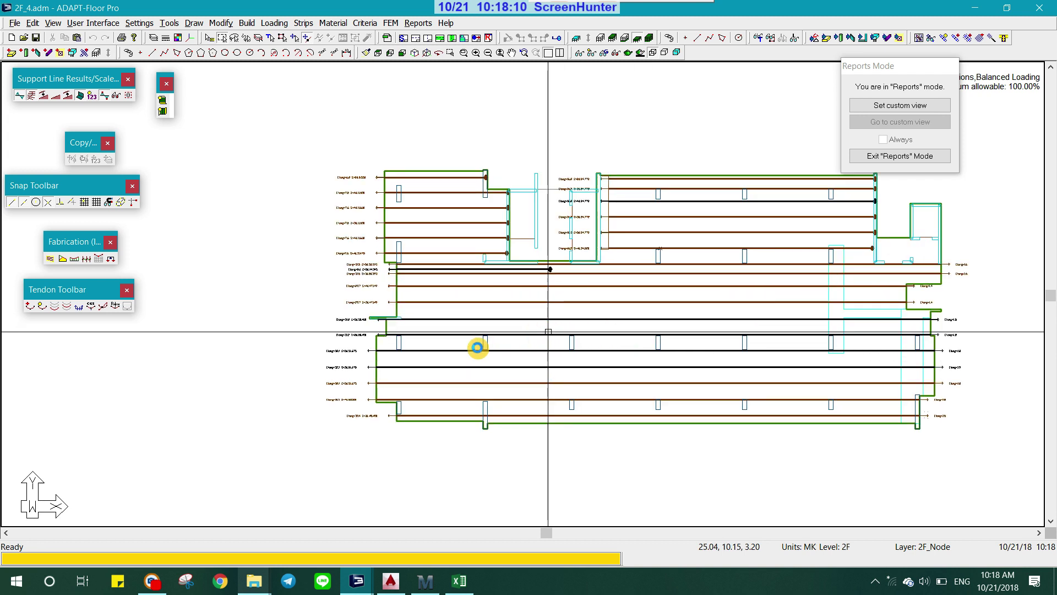
scroll(451, 321, "up", 1)
scroll(397, 361, "up", 1)
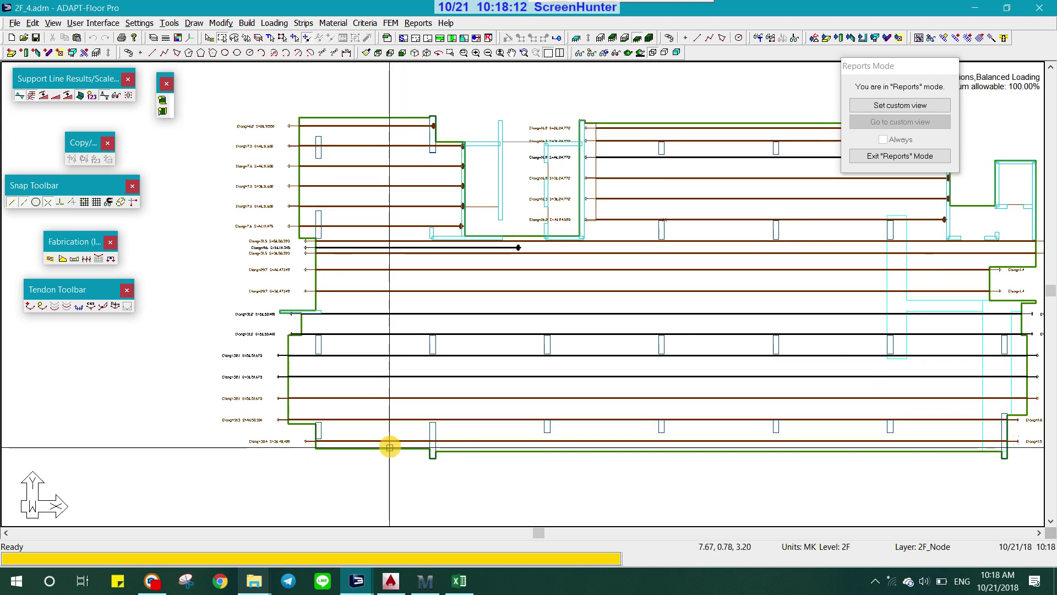
- Select all tendons in the plan by type, choosing Tendon
left_click(270, 38)
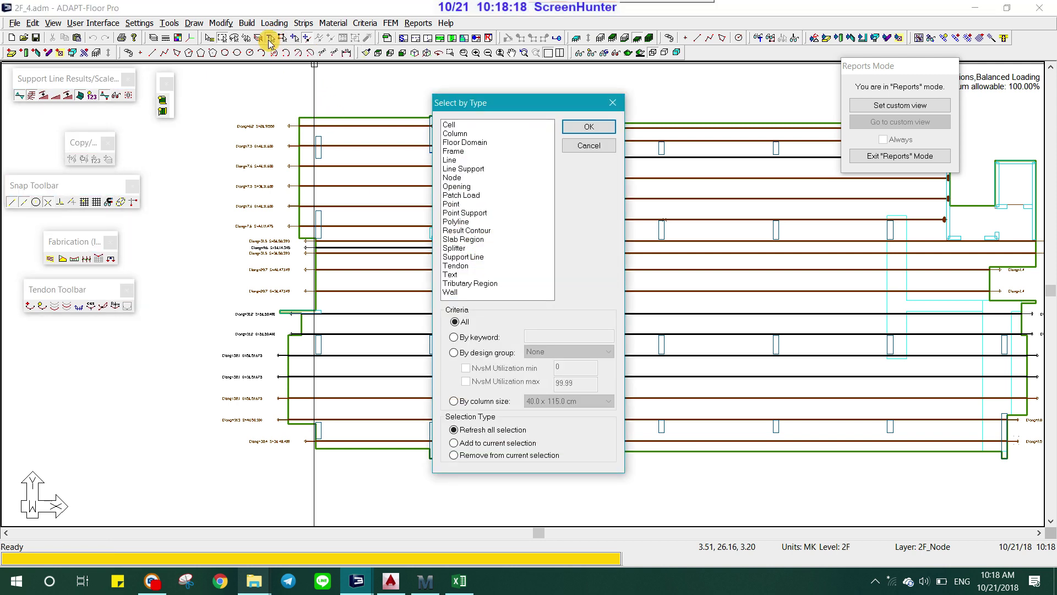
left_click(464, 268)
left_click(585, 128)
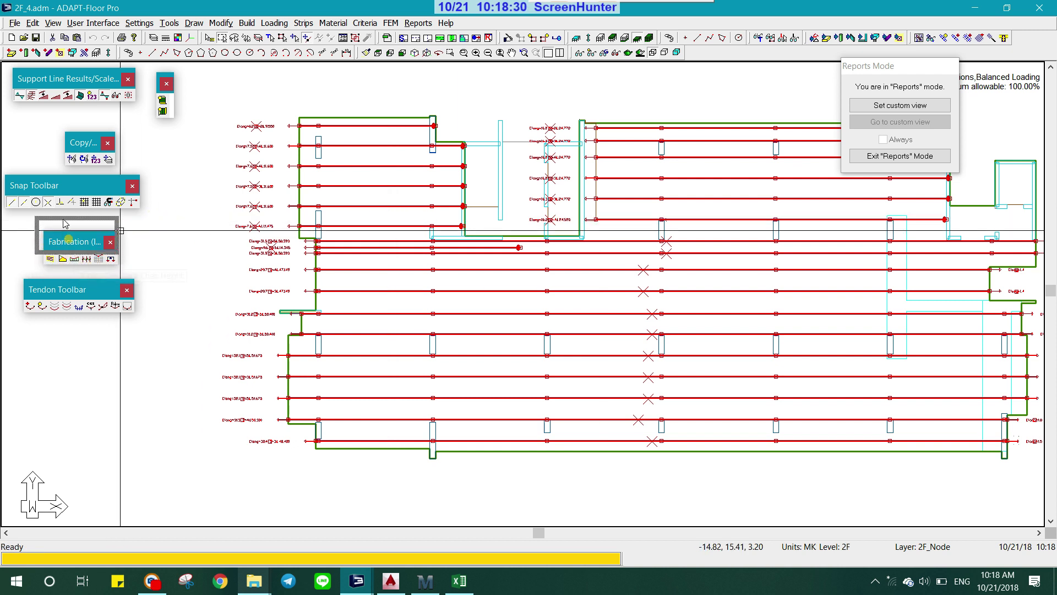
left_click_drag(77, 264, 68, 246)
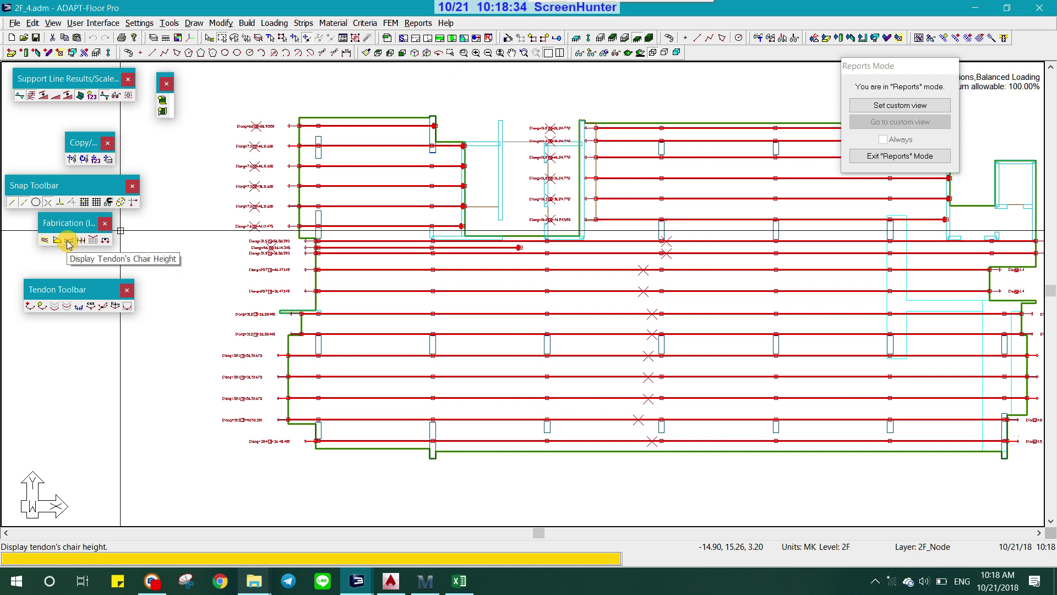
- Display tendon chair heights in groups, with 1.000 m chair spacing applied to all tendons
left_click(69, 242)
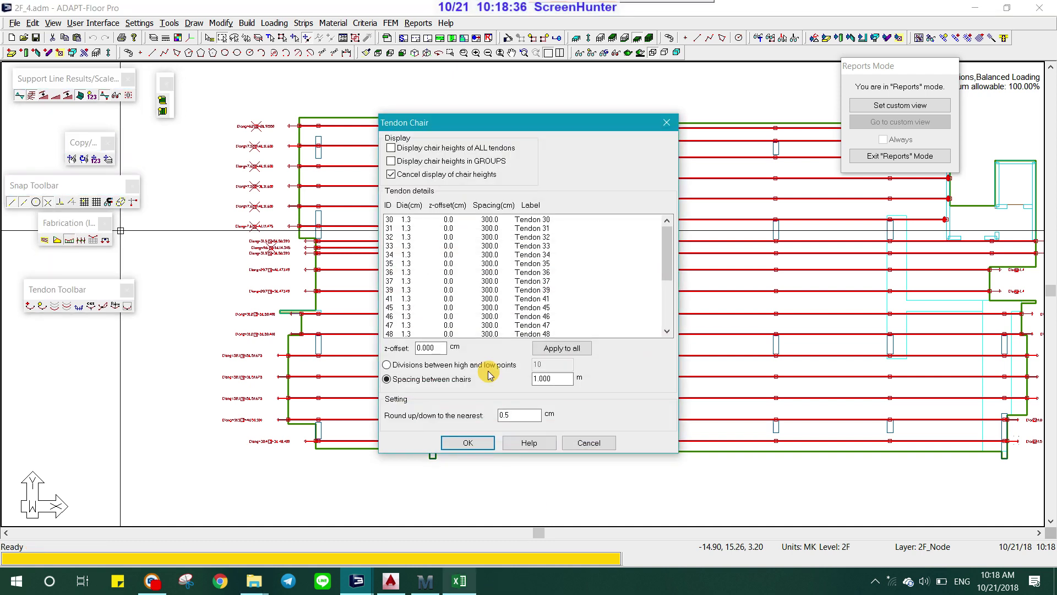
left_click_drag(440, 123, 402, 109)
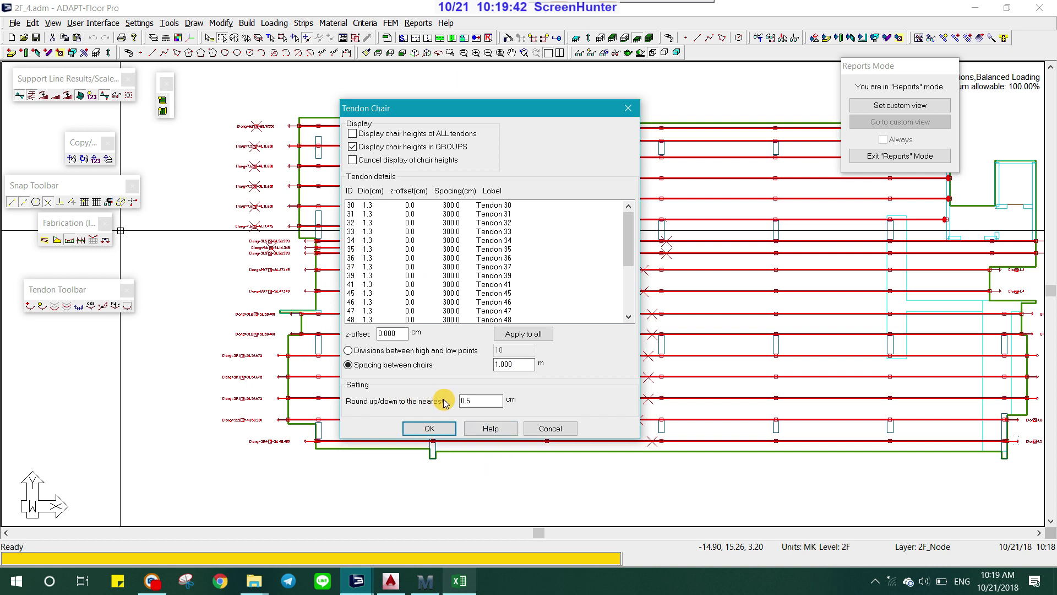
left_click(484, 399)
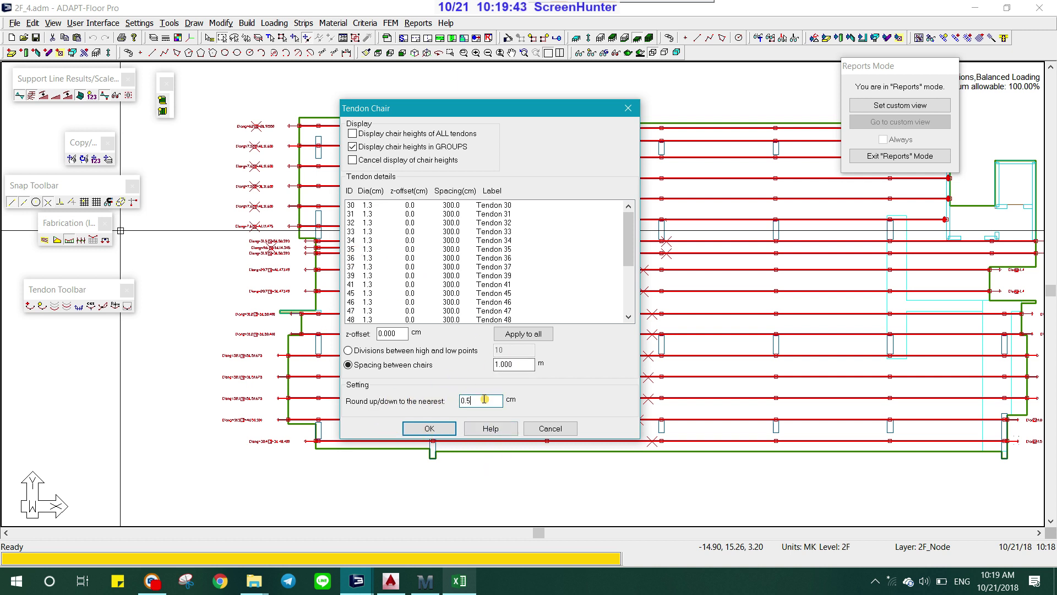
left_click(538, 342)
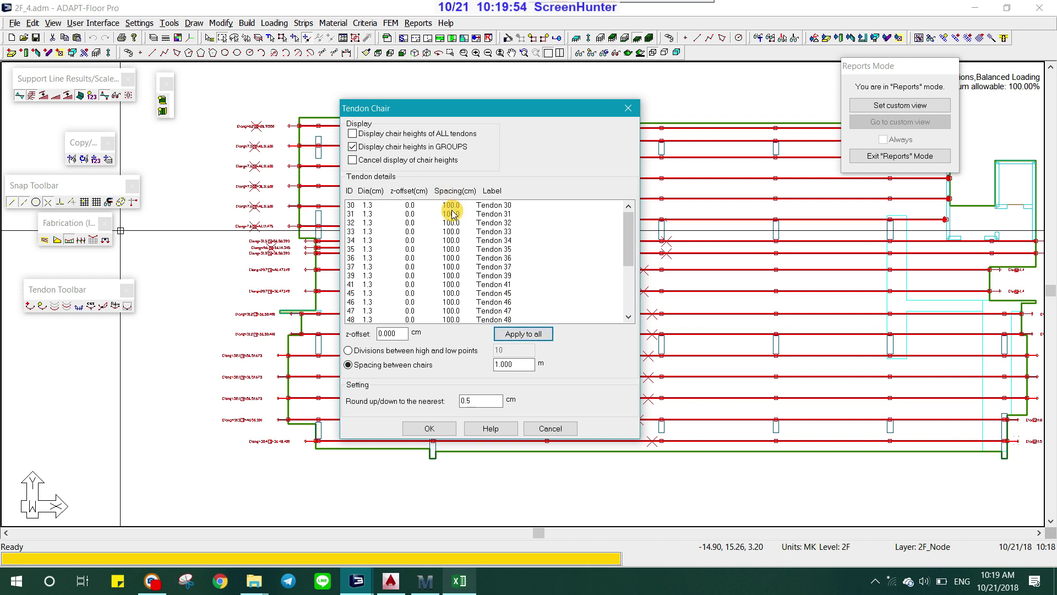
left_click(435, 429)
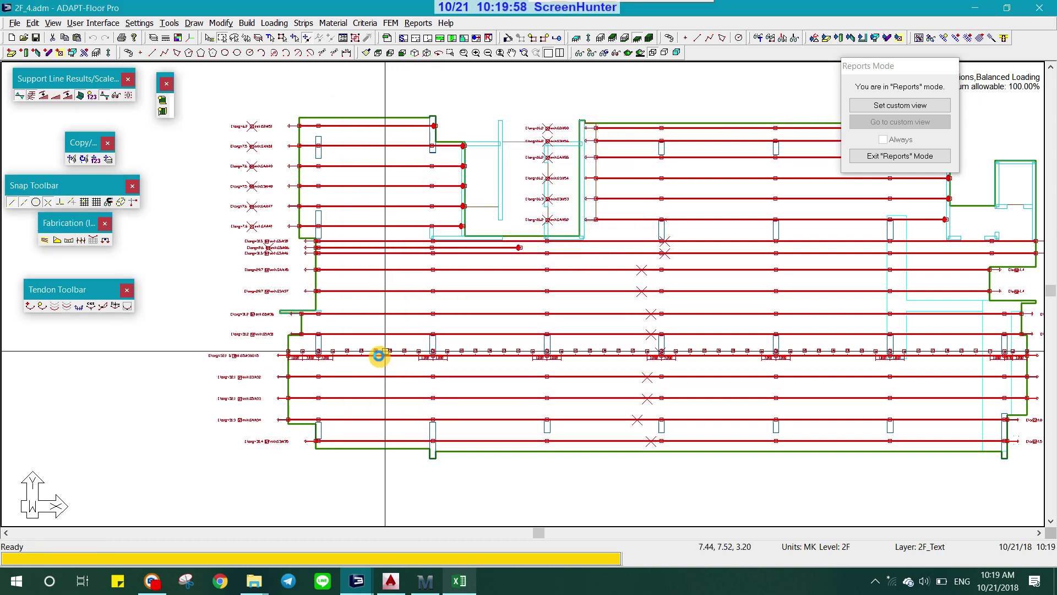
scroll(378, 355, "up", 2)
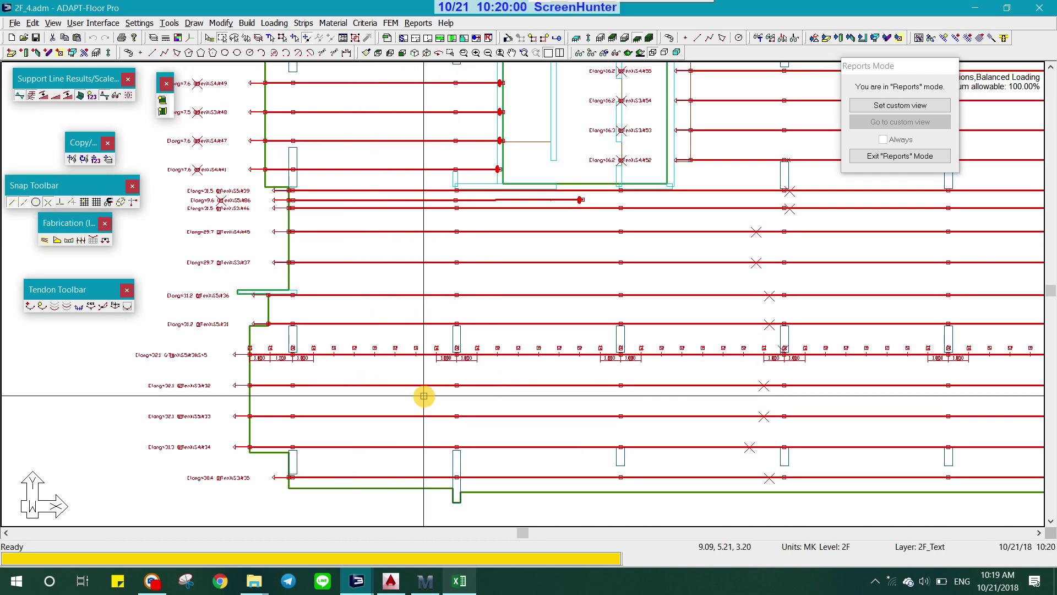
middle_click_drag(424, 395, 480, 231)
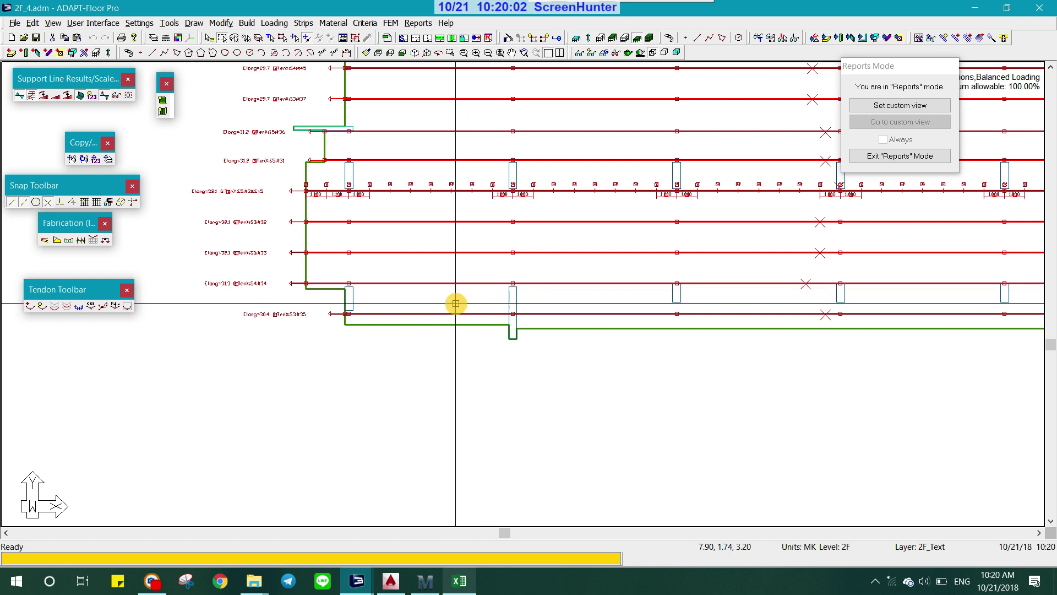
scroll(435, 297, "down", 2)
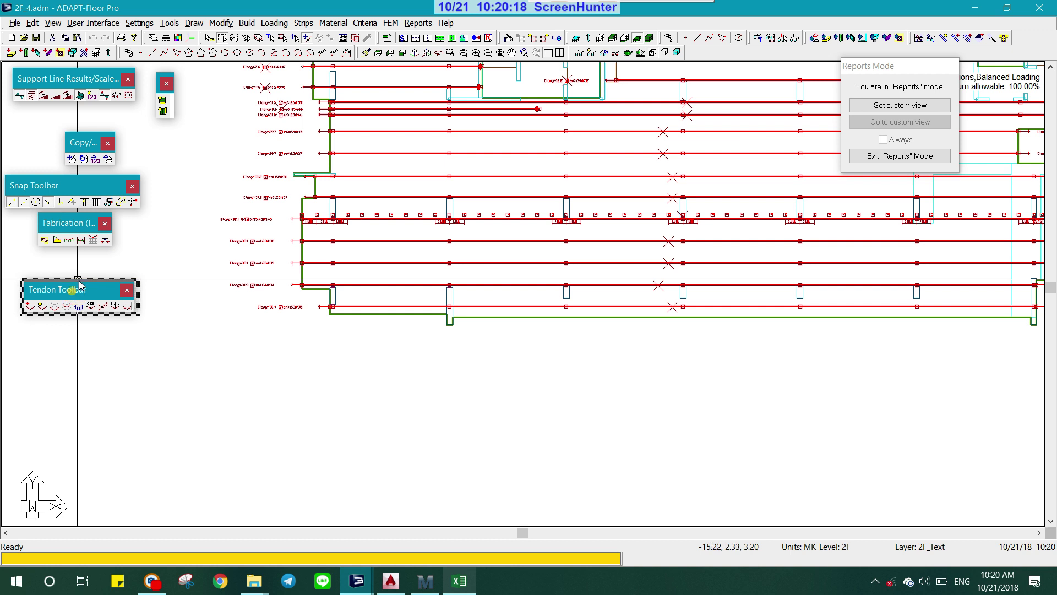
- Start the tendon elevation tool, restarting it after a cancel, to place elevations below the plan
left_click_drag(76, 293, 87, 276)
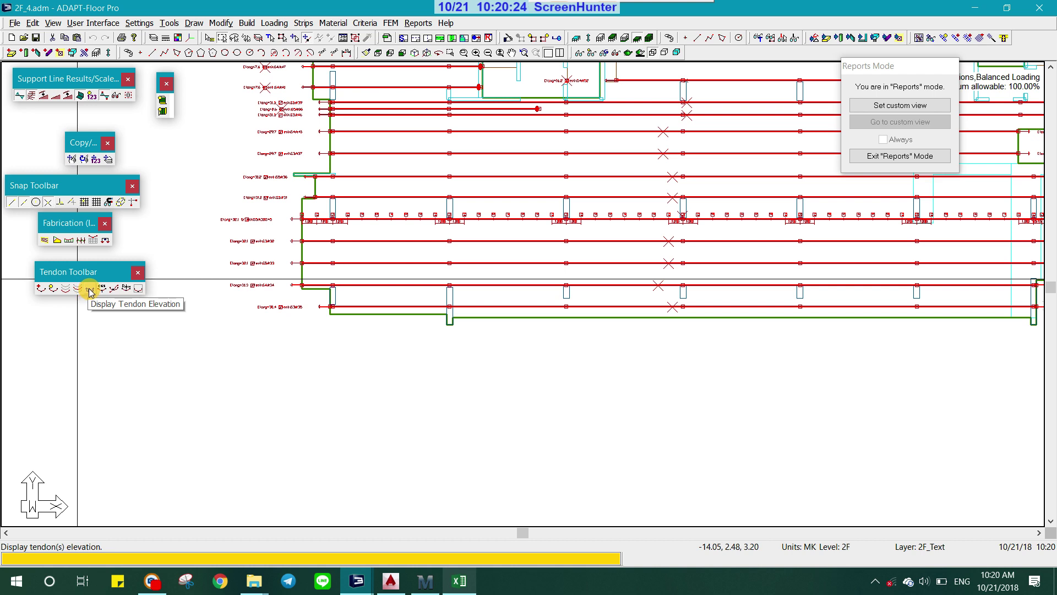
left_click(90, 288)
middle_click_drag(271, 385, 290, 182)
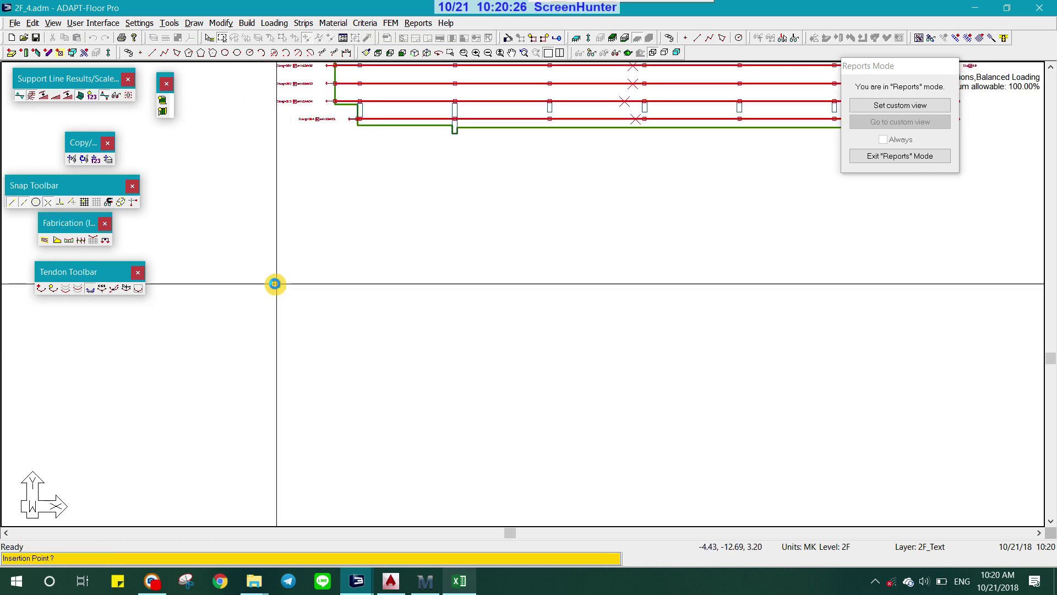
scroll(275, 284, "down", 1)
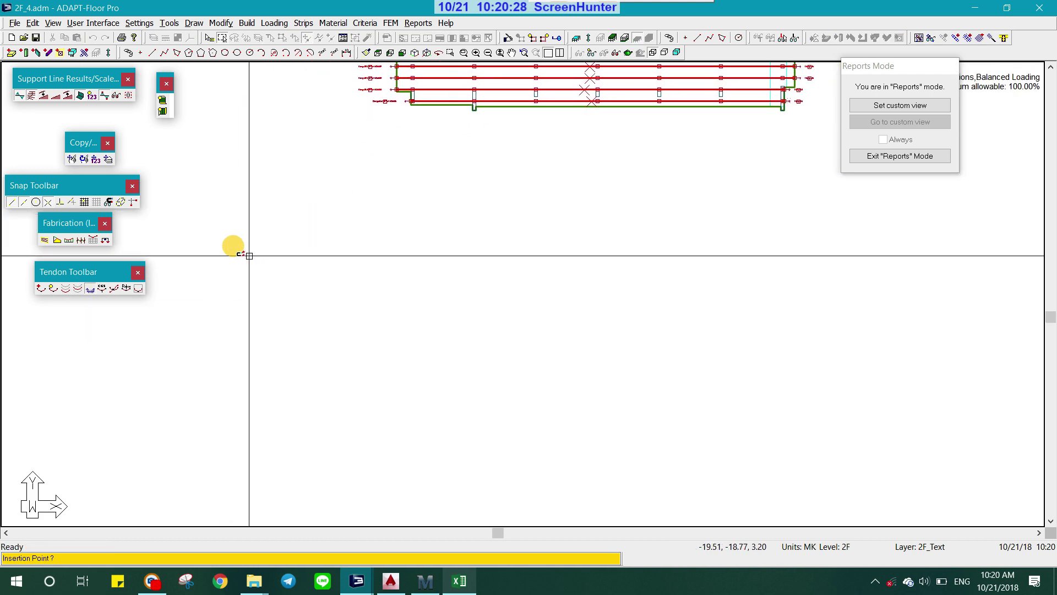
key("Escape")
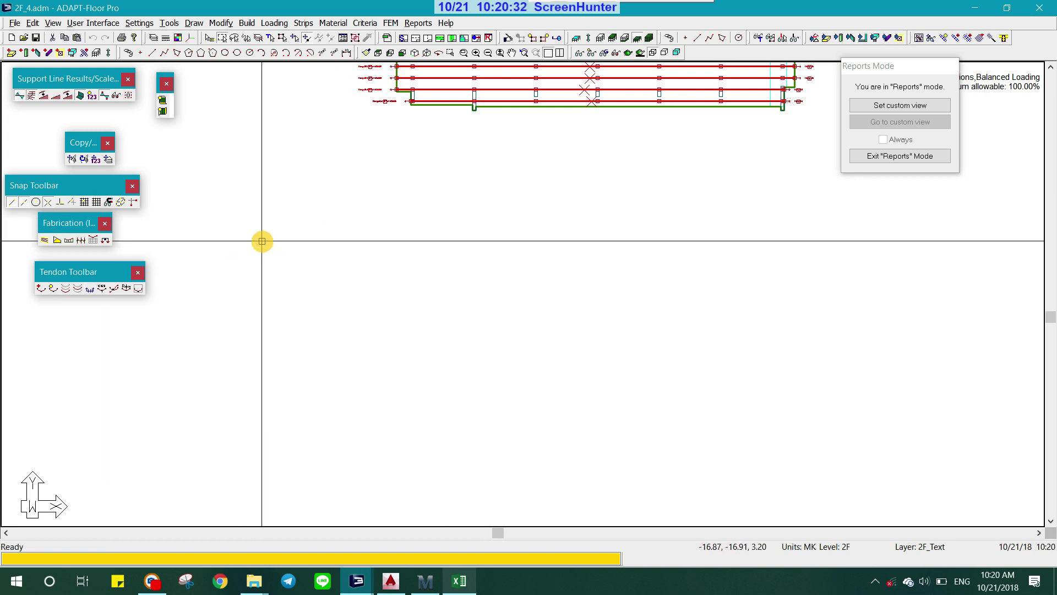
left_click(89, 290)
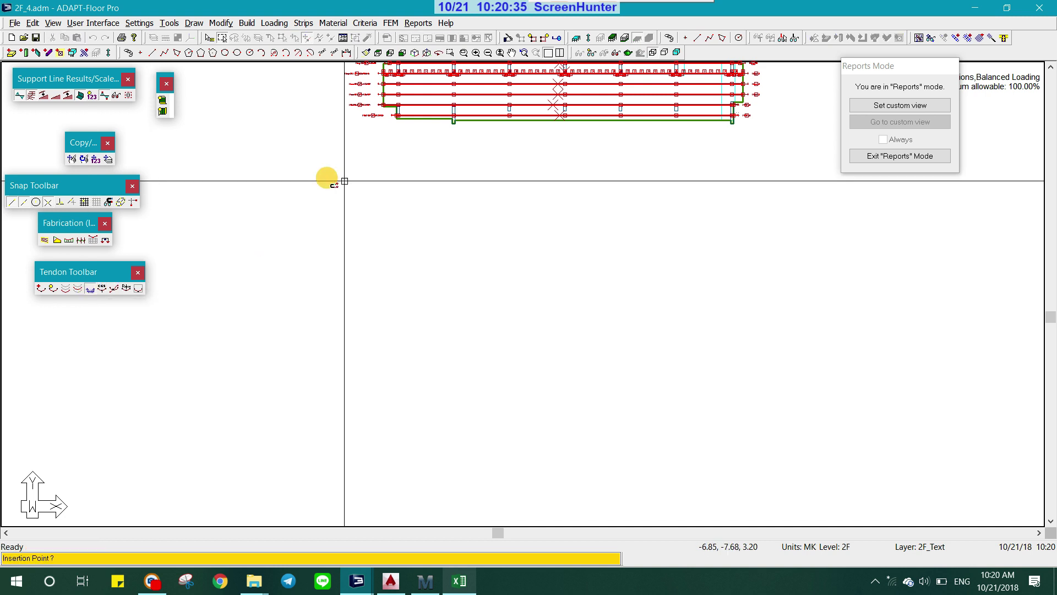
left_click(296, 188)
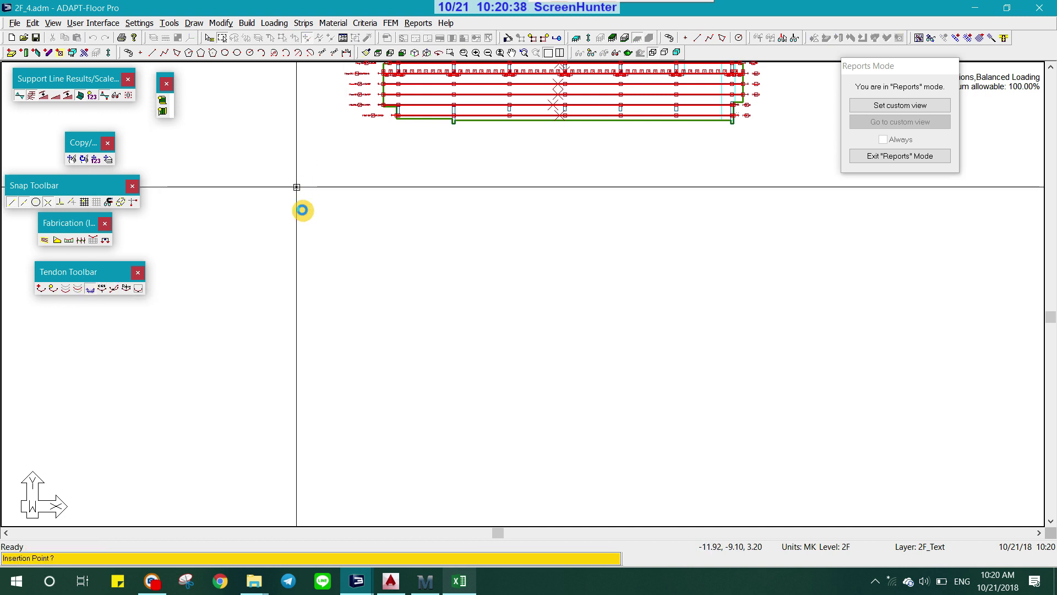
scroll(320, 165, "up", 2)
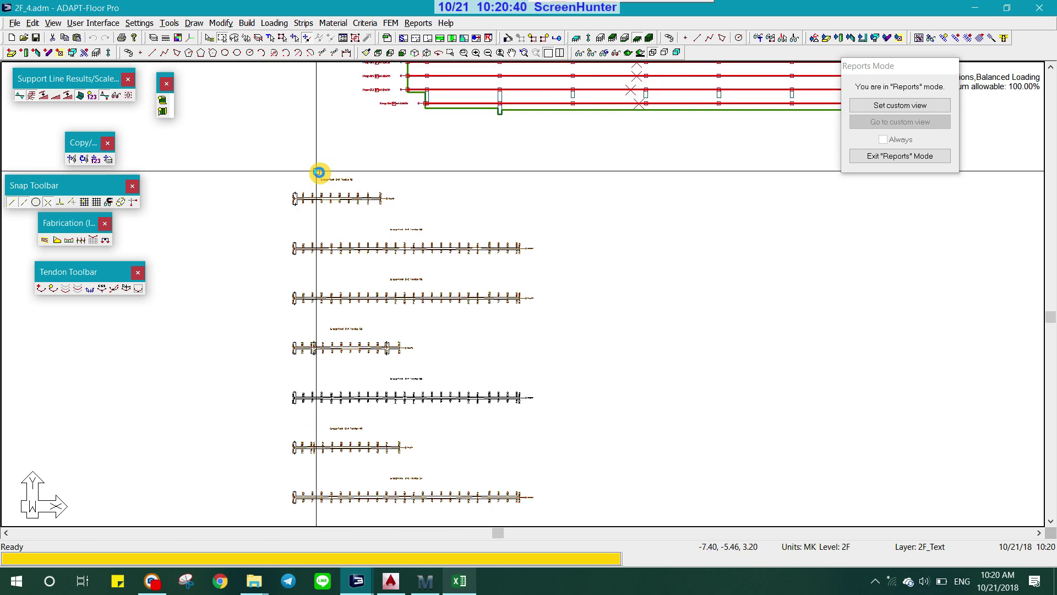
scroll(331, 209, "up", 2)
scroll(358, 226, "up", 2)
scroll(372, 215, "up", 1)
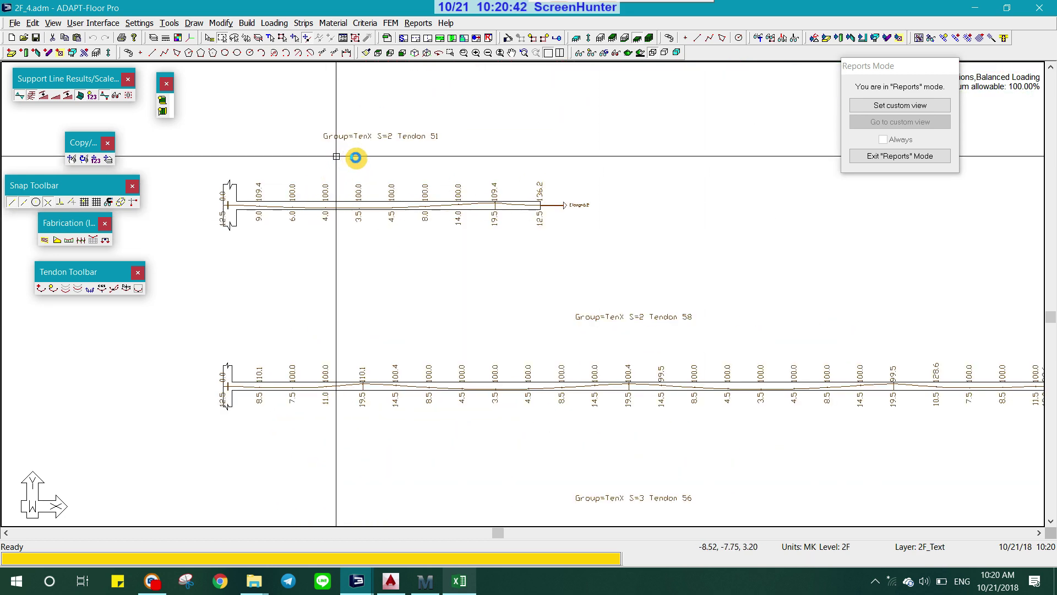
scroll(404, 167, "up", 2)
scroll(545, 236, "up", 1)
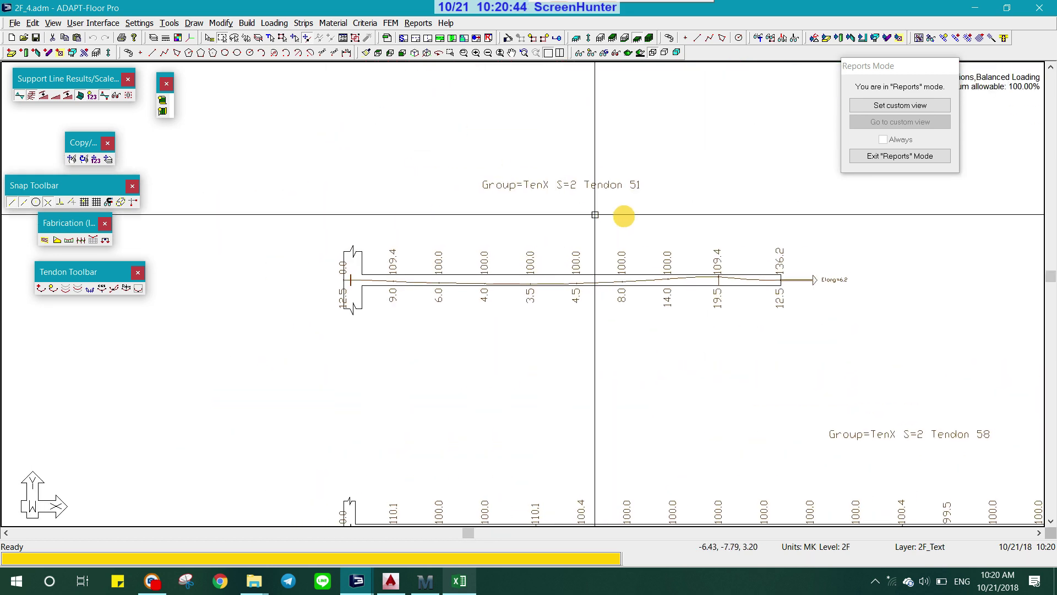
scroll(626, 218, "up", 1)
scroll(654, 300, "up", 1)
scroll(476, 189, "up", 1)
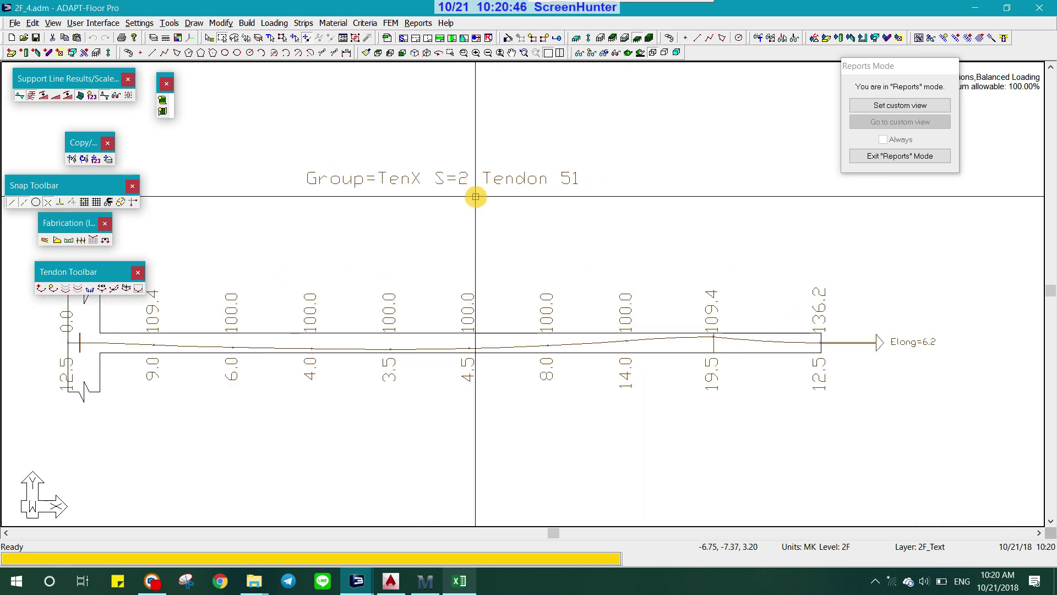
scroll(636, 292, "down", 1)
scroll(536, 262, "down", 1)
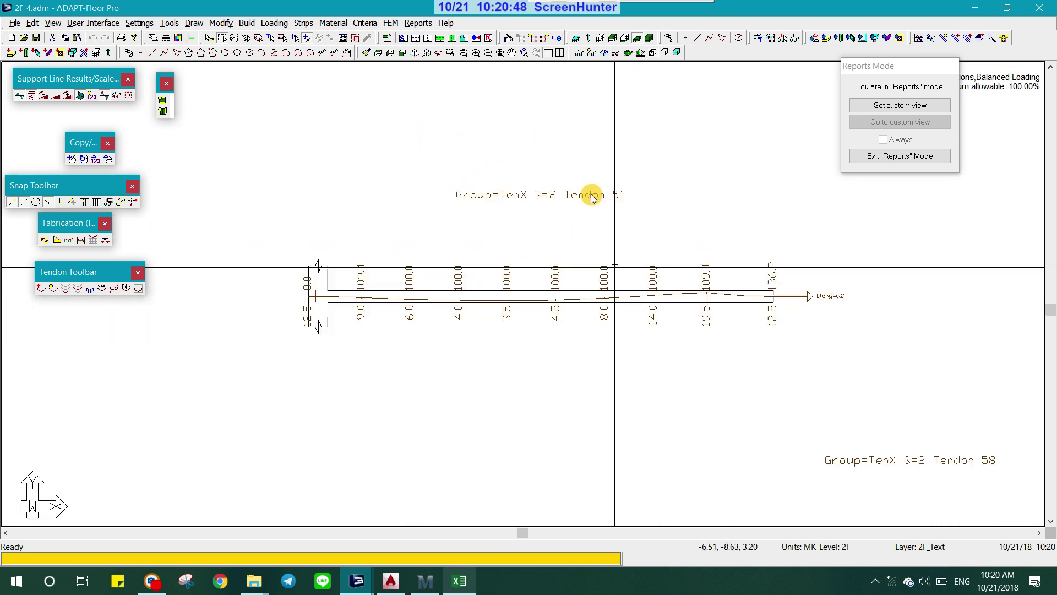
scroll(551, 308, "down", 1)
scroll(560, 335, "down", 1)
scroll(543, 237, "up", 1)
scroll(542, 187, "up", 1)
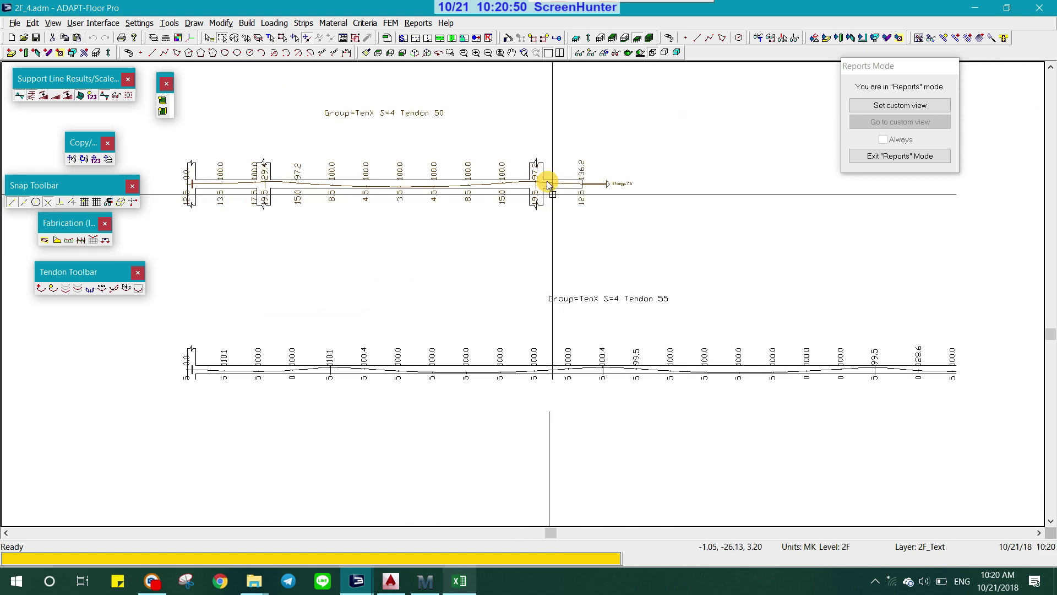
scroll(512, 148, "down", 2)
scroll(482, 99, "up", 1)
scroll(512, 306, "down", 1)
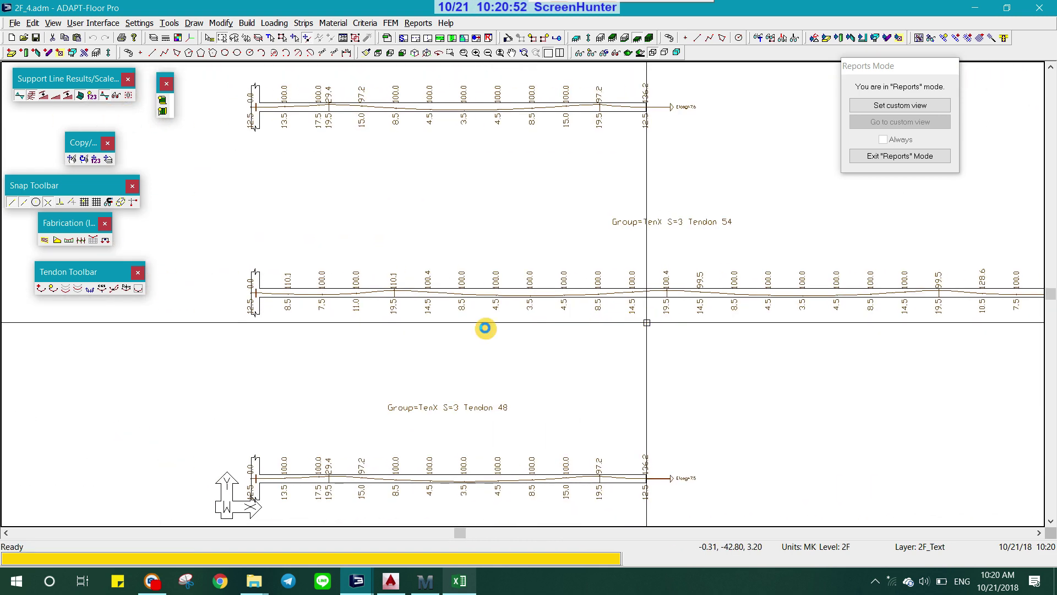
scroll(294, 312, "up", 2)
scroll(530, 375, "up", 1)
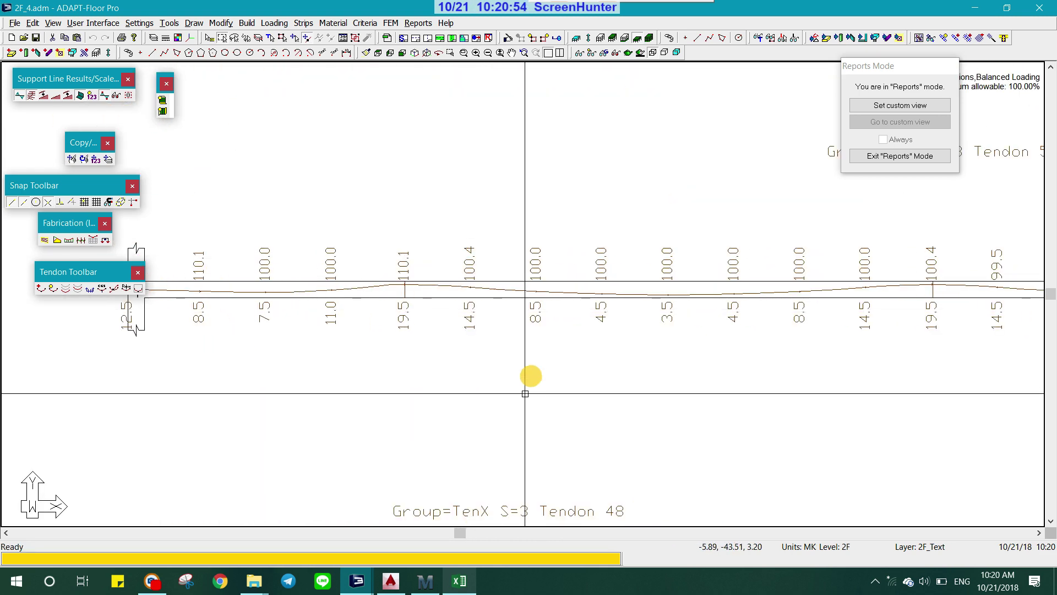
scroll(633, 312, "down", 1)
scroll(380, 331, "up", 1)
scroll(668, 342, "down", 1)
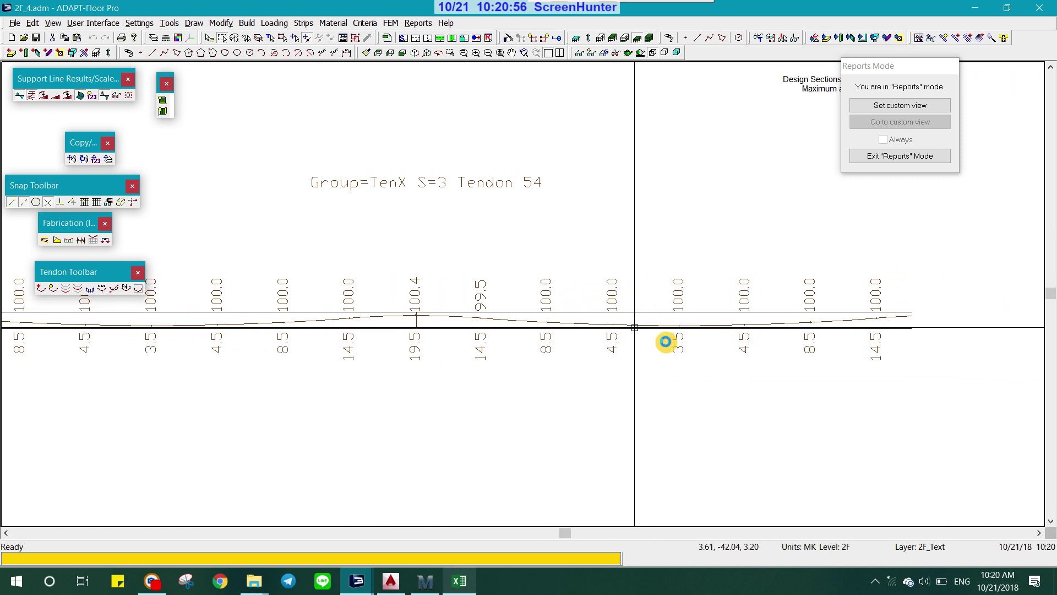
scroll(579, 393, "up", 1)
middle_click_drag(579, 393, 861, 432)
scroll(599, 337, "down", 1)
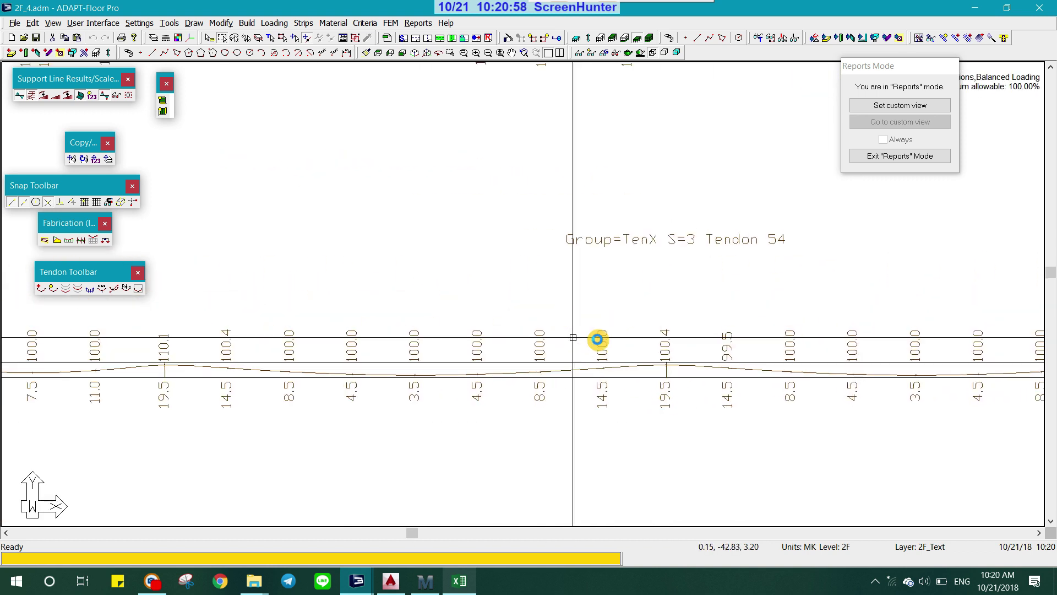
scroll(658, 401, "down", 1)
scroll(566, 409, "down", 1)
scroll(561, 184, "up", 1)
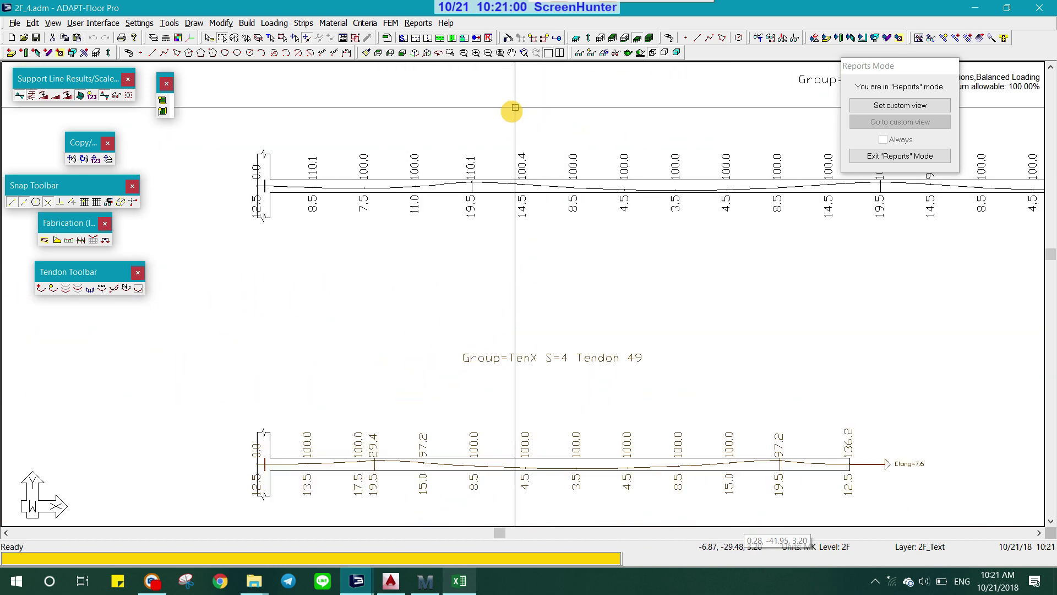
scroll(507, 110, "up", 1)
scroll(557, 231, "up", 1)
scroll(545, 243, "up", 1)
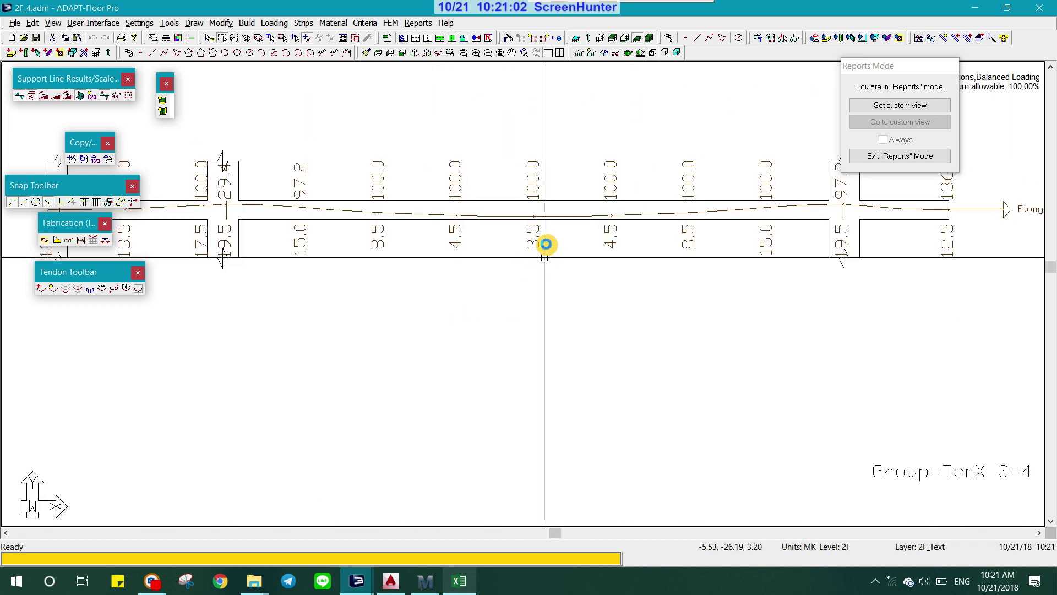
scroll(544, 232, "up", 1)
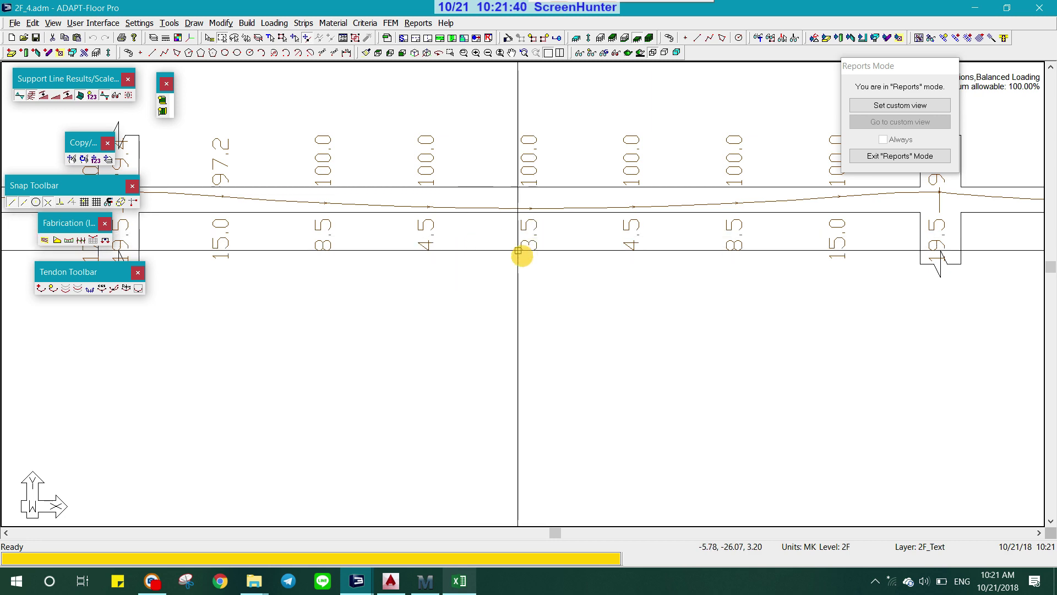
scroll(518, 253, "down", 2)
scroll(502, 318, "down", 2)
scroll(595, 362, "down", 1)
scroll(389, 378, "down", 1)
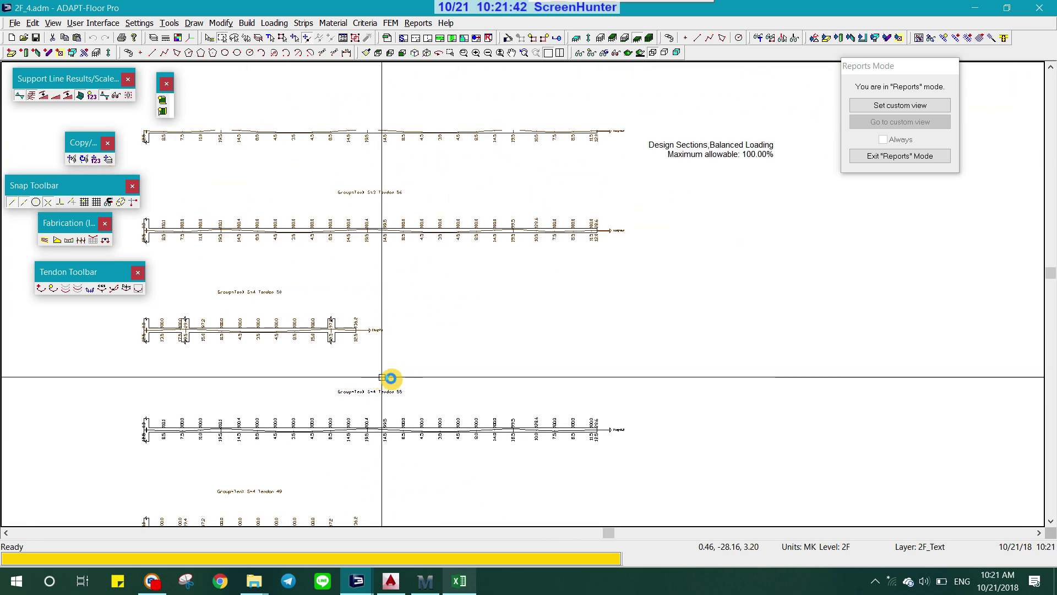
scroll(493, 340, "down", 1)
scroll(478, 370, "down", 2)
scroll(478, 370, "up", 1)
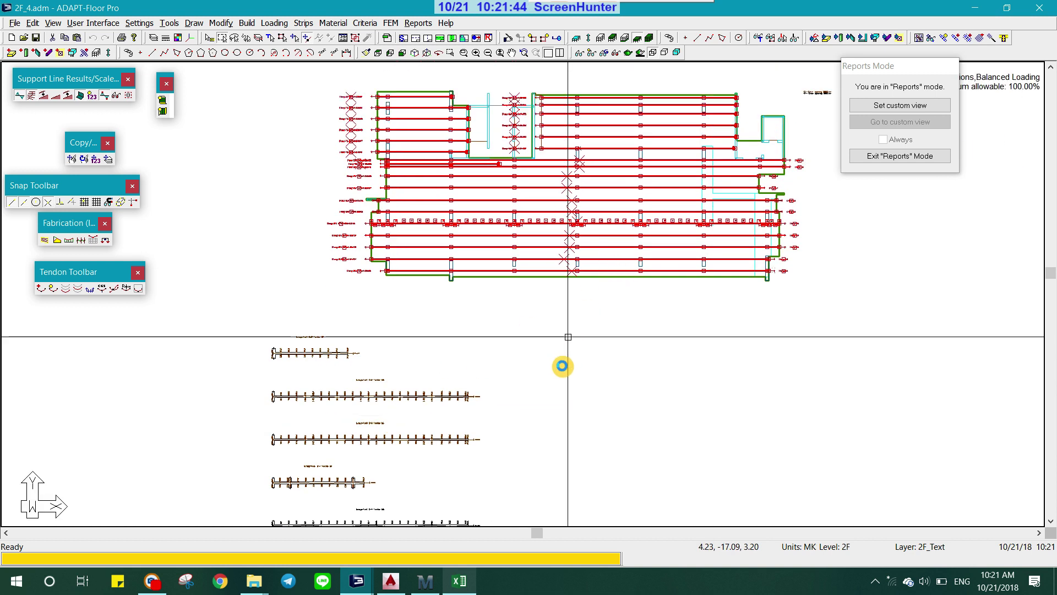
scroll(562, 363, "up", 1)
- Clear the selection and hide the TenX group so only Y-direction tendons show
left_click(504, 114)
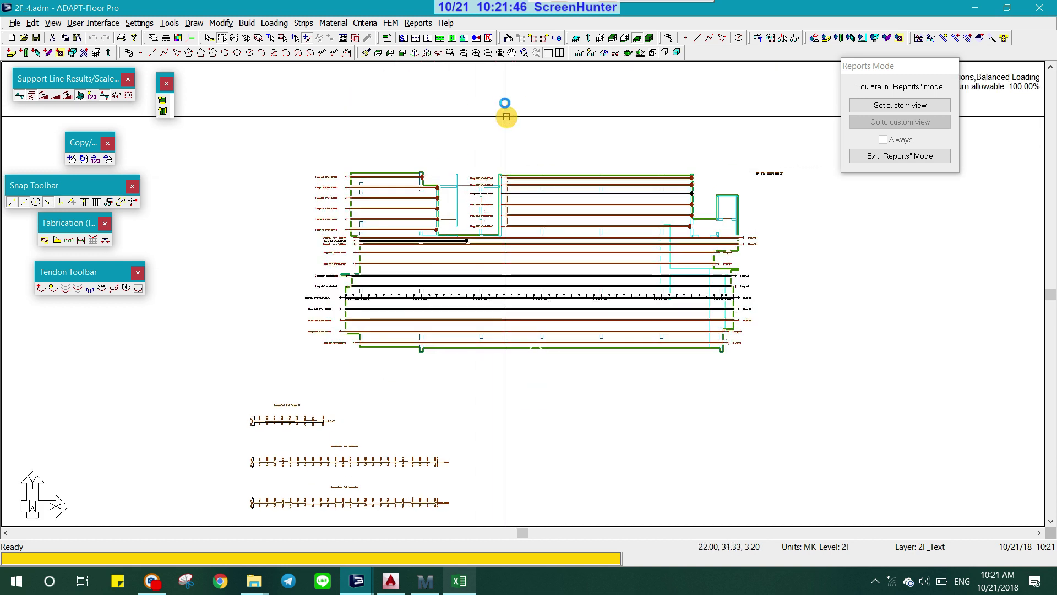
left_click(605, 52)
scroll(476, 318, "down", 1)
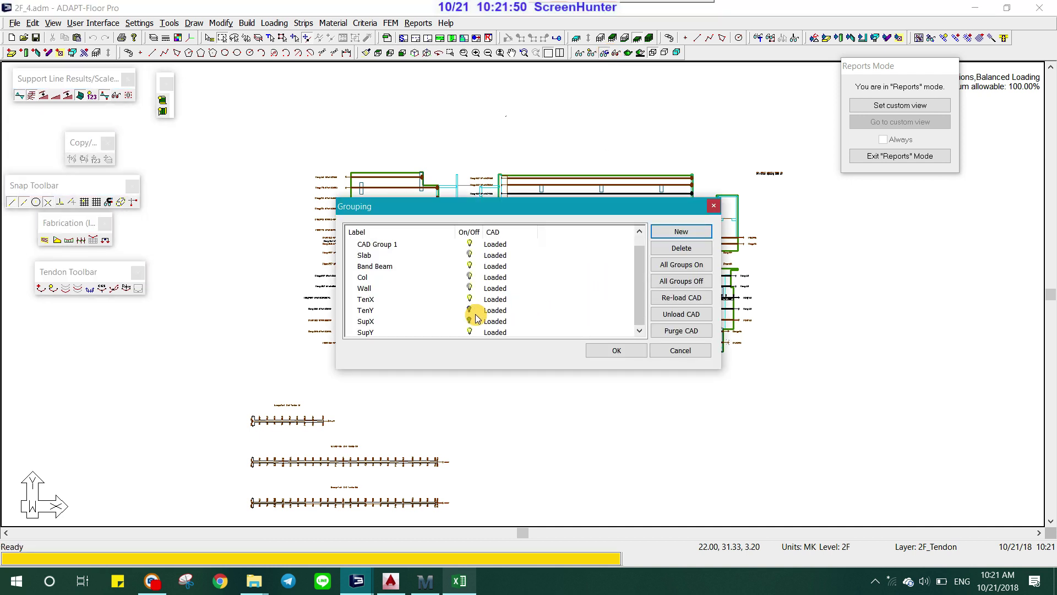
left_click(471, 311)
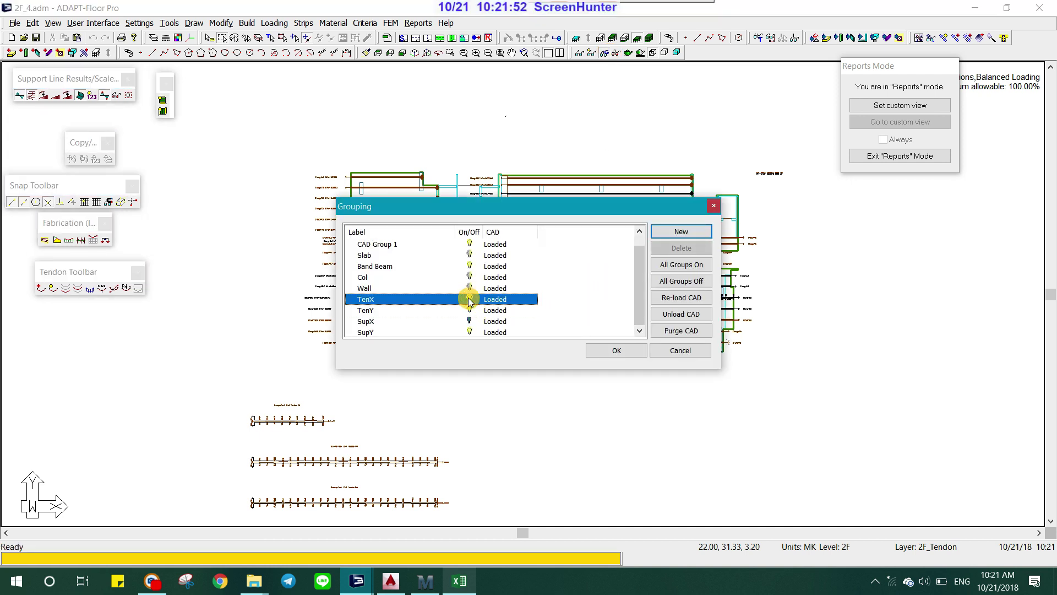
left_click(615, 353)
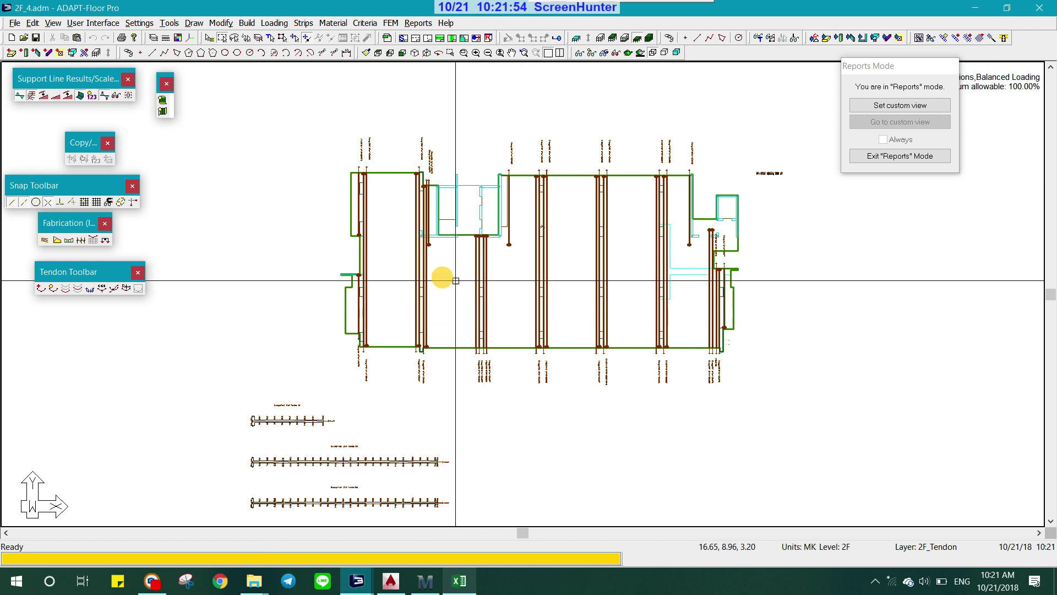
scroll(414, 268, "up", 1)
- Select all tendons and apply a 0.100 cm z-offset and 1.000 m chair spacing
left_click(270, 37)
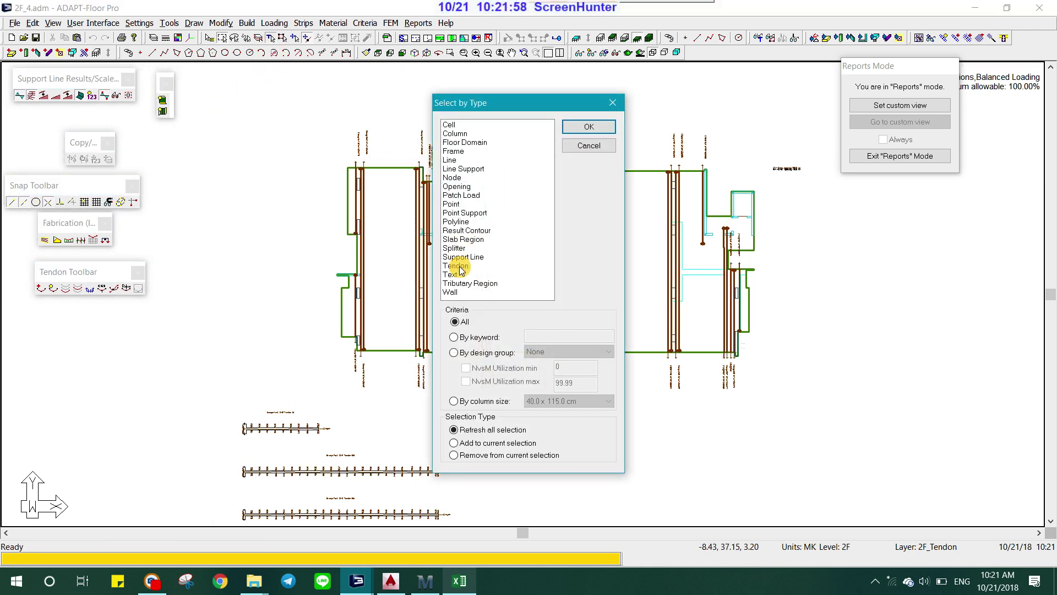
left_click(460, 267)
left_click(589, 126)
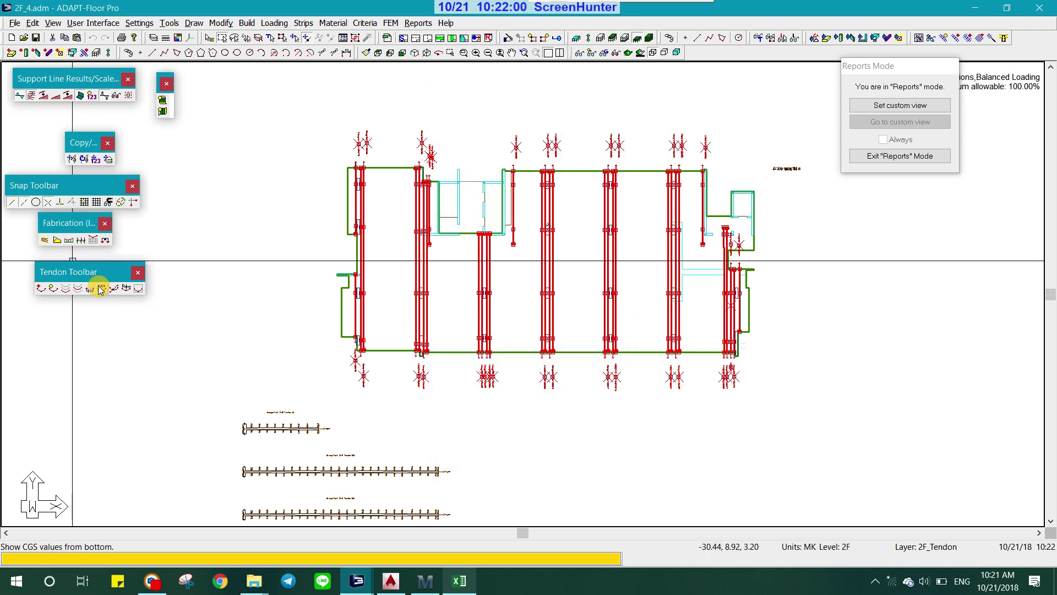
left_click(69, 240)
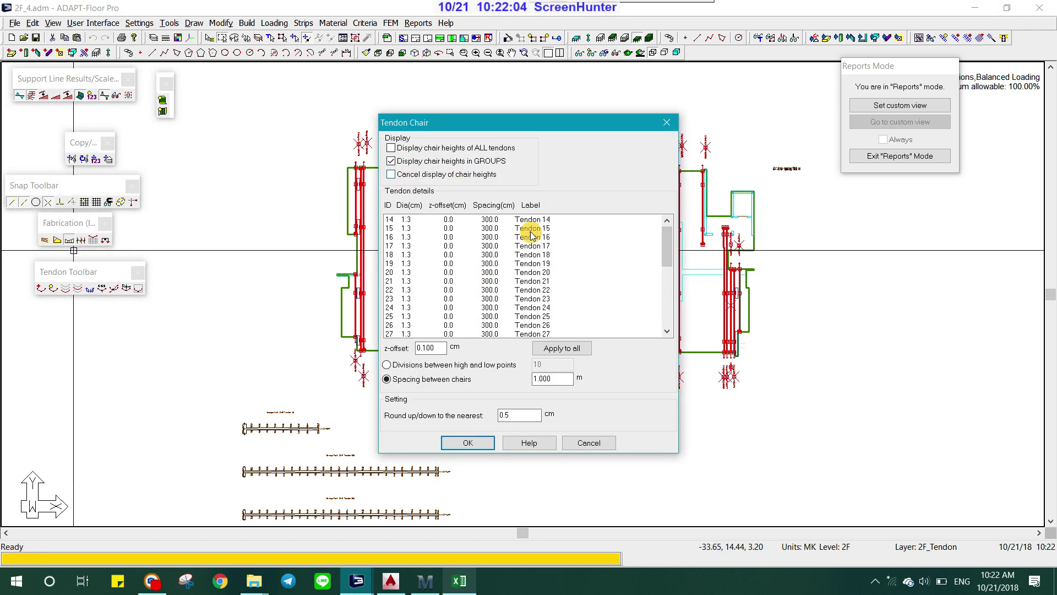
left_click(552, 349)
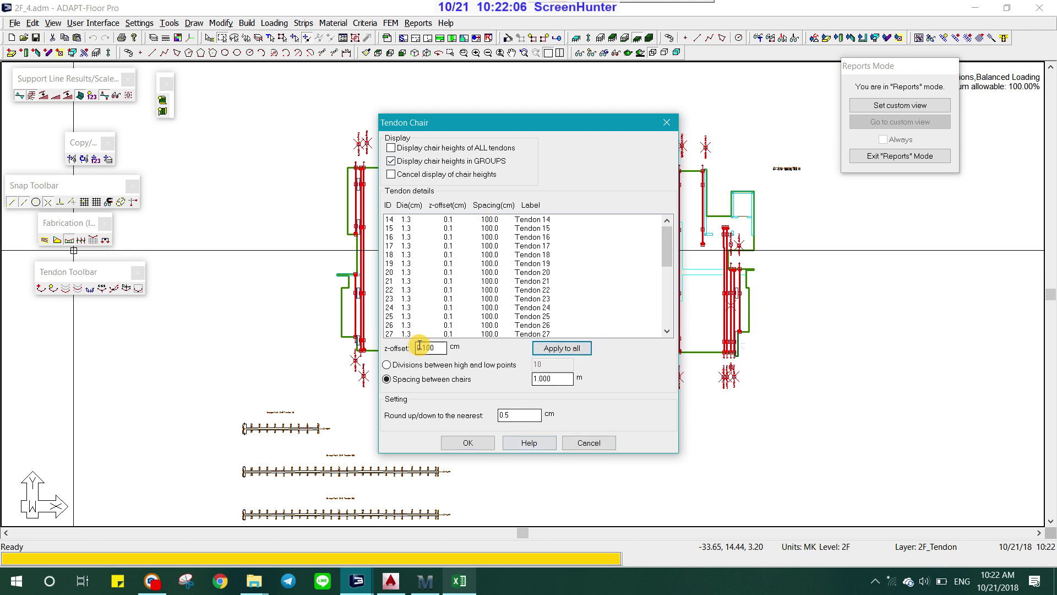
left_click(468, 448)
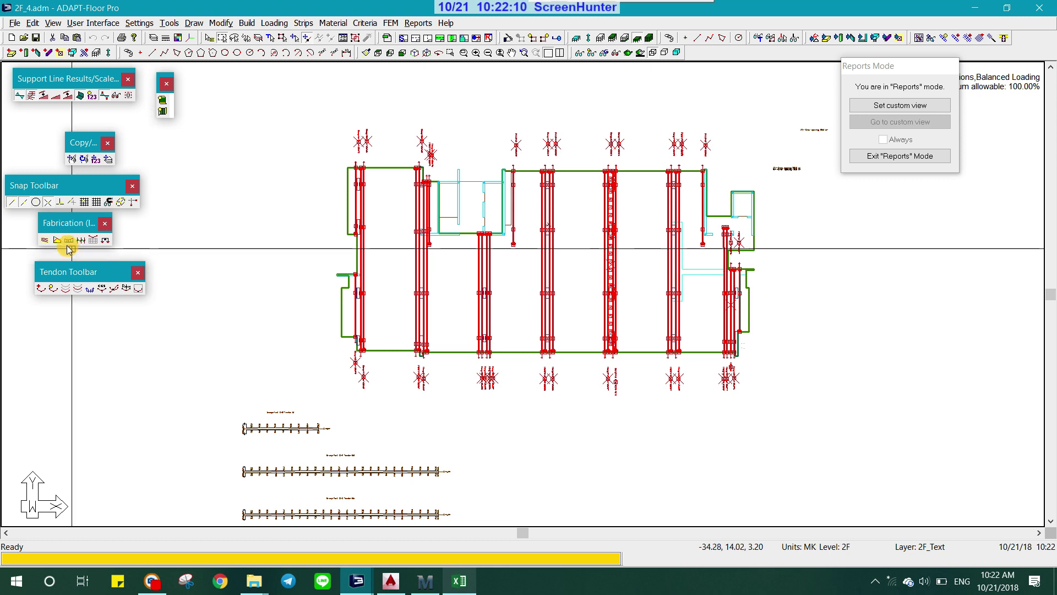
- Place Y-tendon elevations right of the TenX elevations and zoom in to check Tendons 59, 60, 79
left_click(90, 288)
scroll(632, 325, "down", 3)
scroll(632, 325, "down", 3)
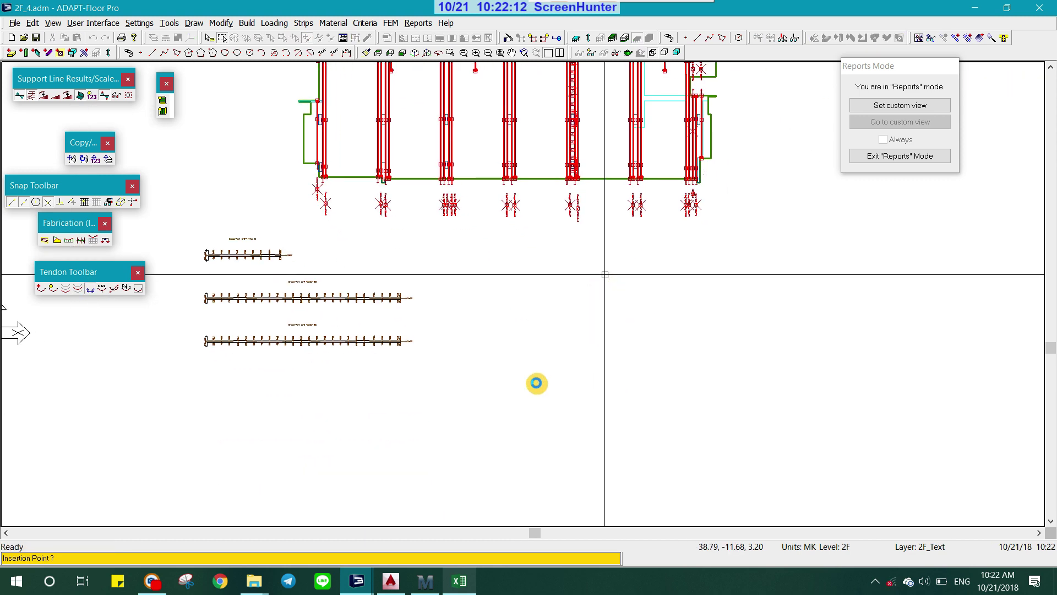
scroll(537, 382, "down", 2)
scroll(562, 229, "down", 3)
scroll(538, 370, "down", 2)
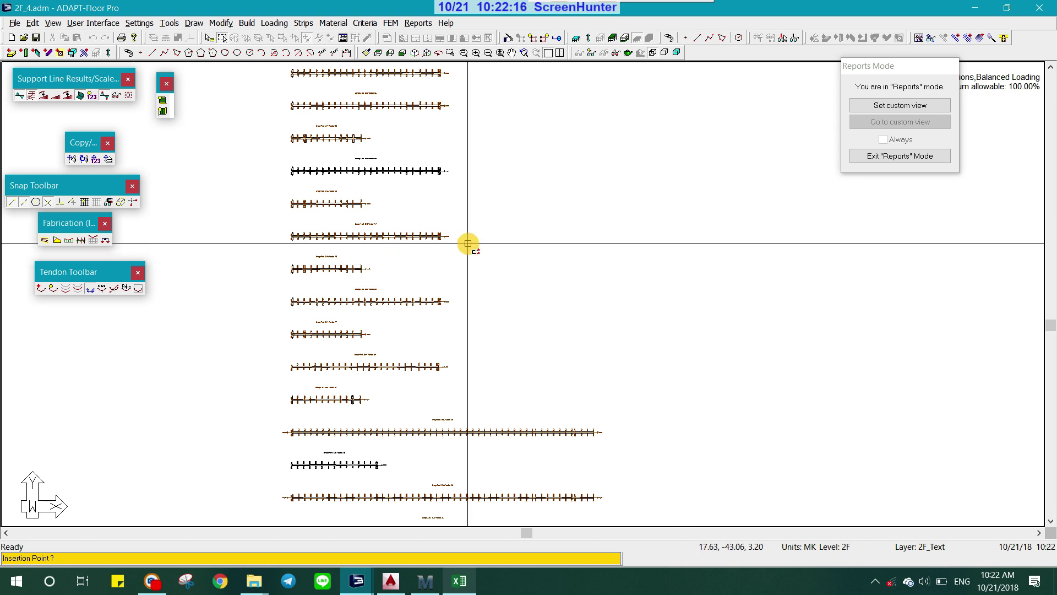
middle_click_drag(724, 254, 564, 380)
scroll(620, 358, "down", 1)
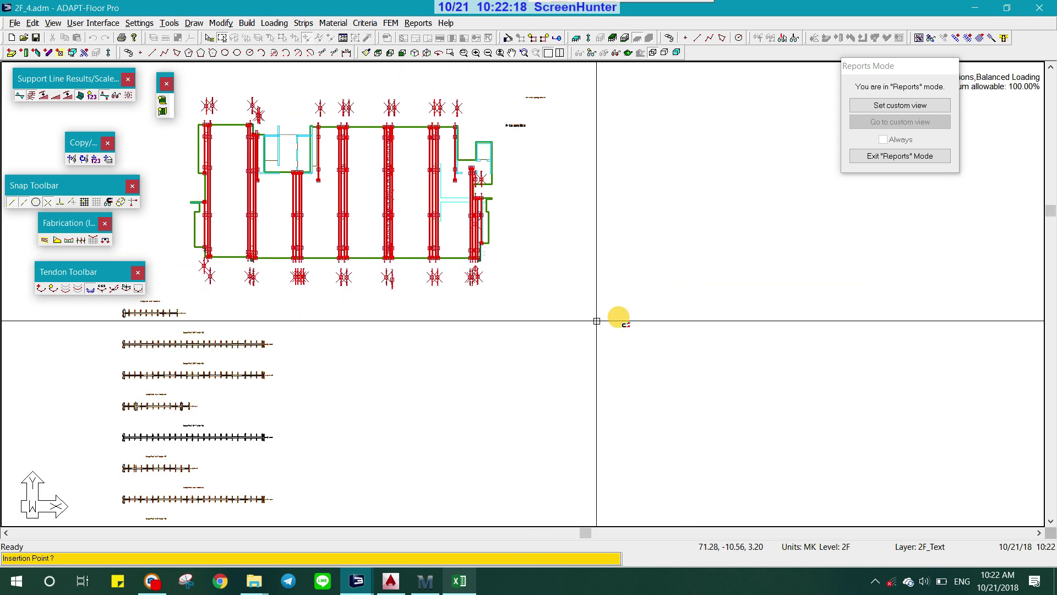
scroll(618, 317, "down", 1)
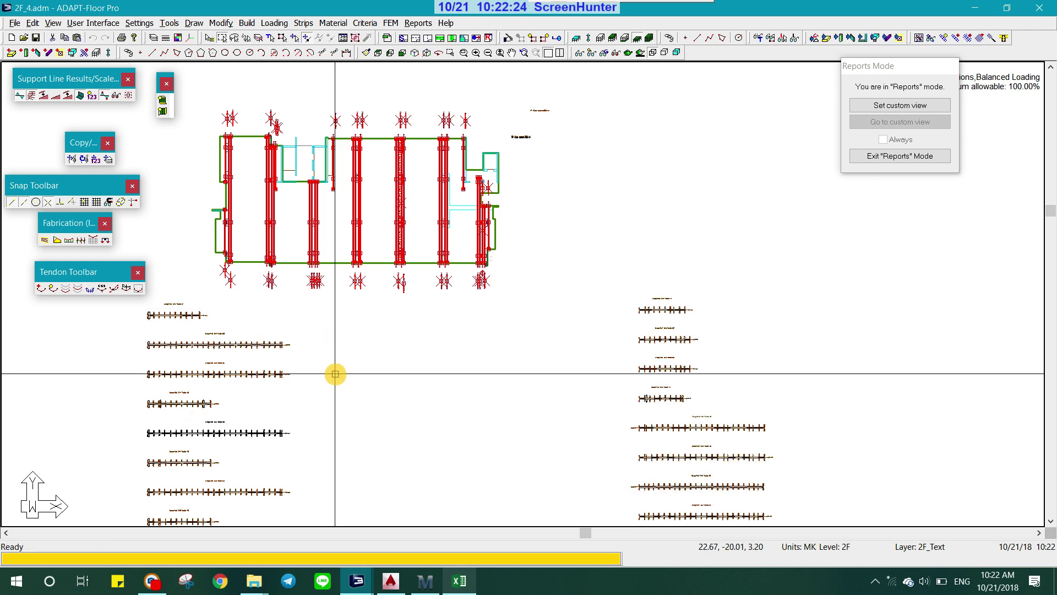
scroll(701, 375, "up", 1)
scroll(621, 299, "up", 2)
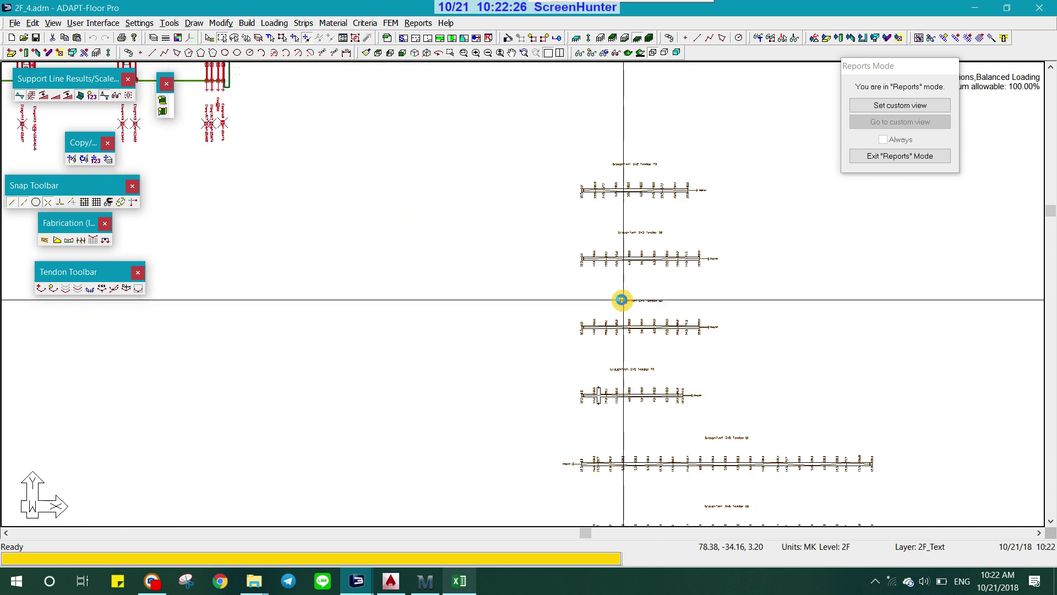
scroll(621, 300, "up", 1)
scroll(680, 274, "up", 1)
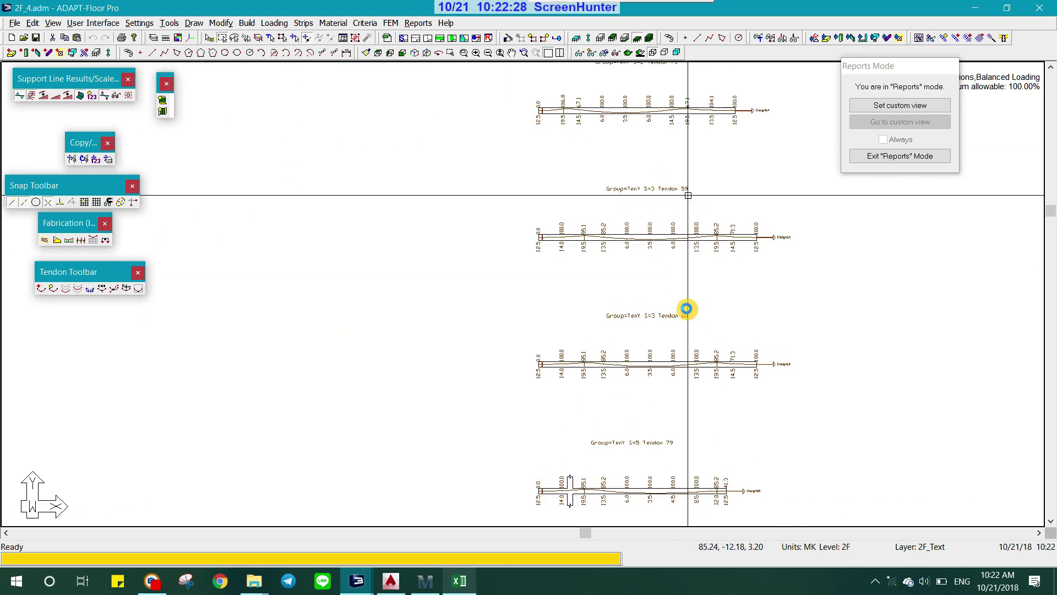
scroll(326, 226, "down", 2)
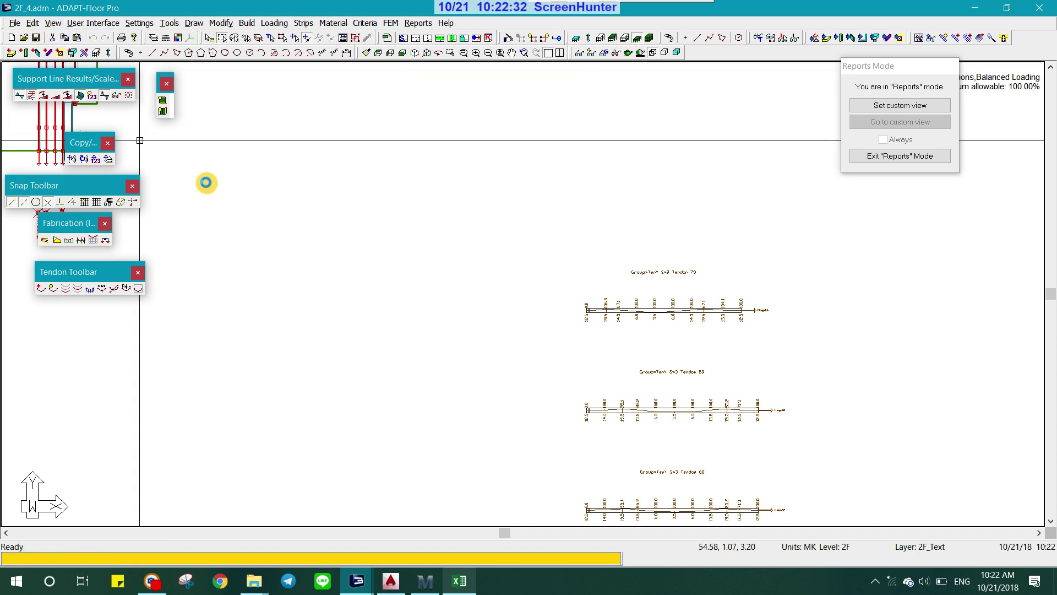
scroll(380, 295, "down", 1)
scroll(579, 424, "up", 1)
scroll(619, 347, "up", 1)
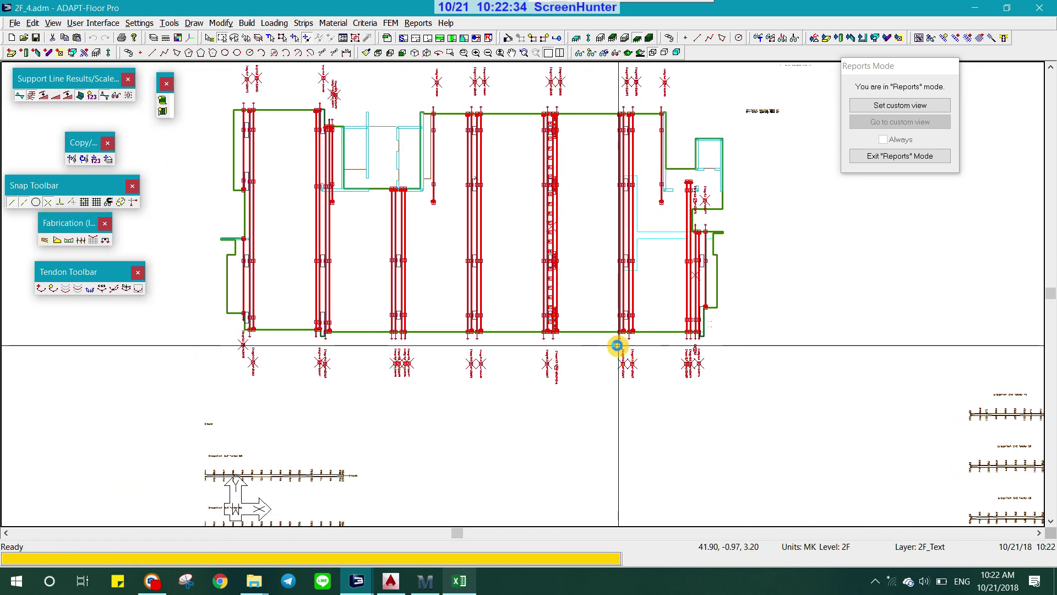
- Deselect the tendons and switch the TenX group back on so both tendon directions show
left_click(549, 111)
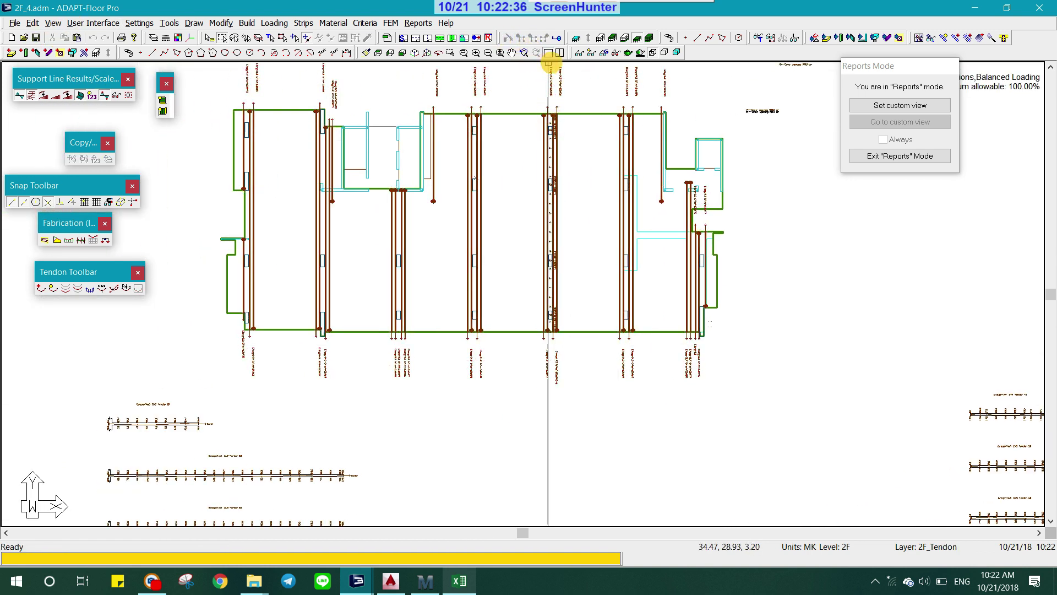
left_click(604, 53)
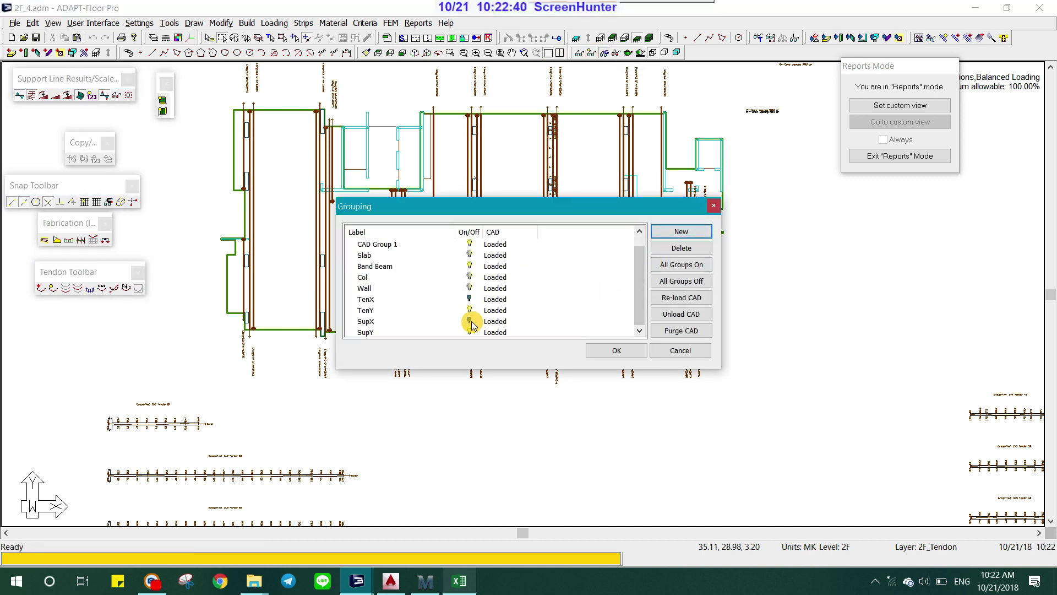
left_click(469, 299)
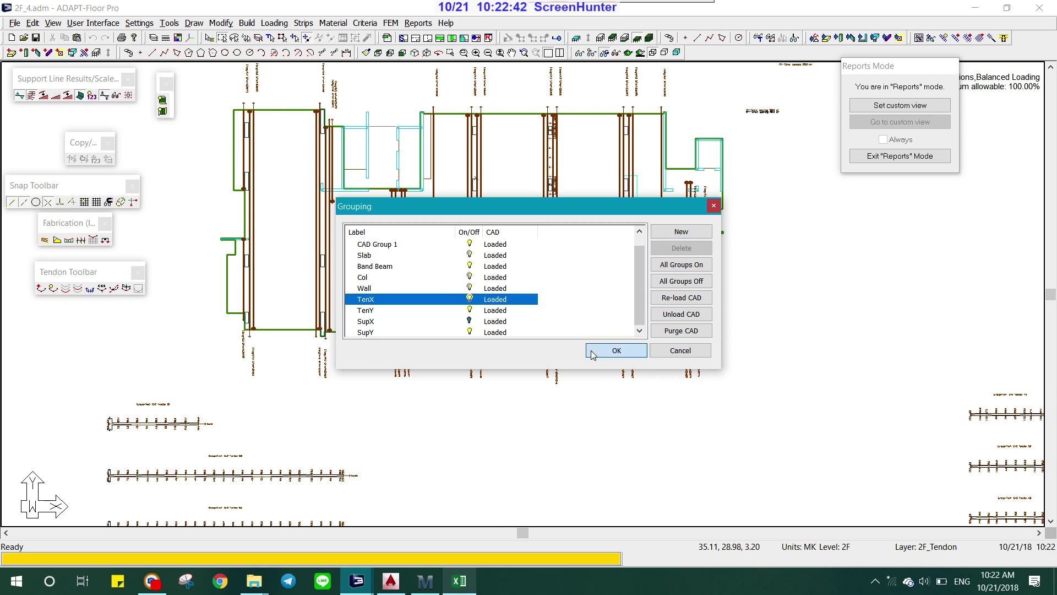
left_click(617, 350)
scroll(235, 209, "up", 1)
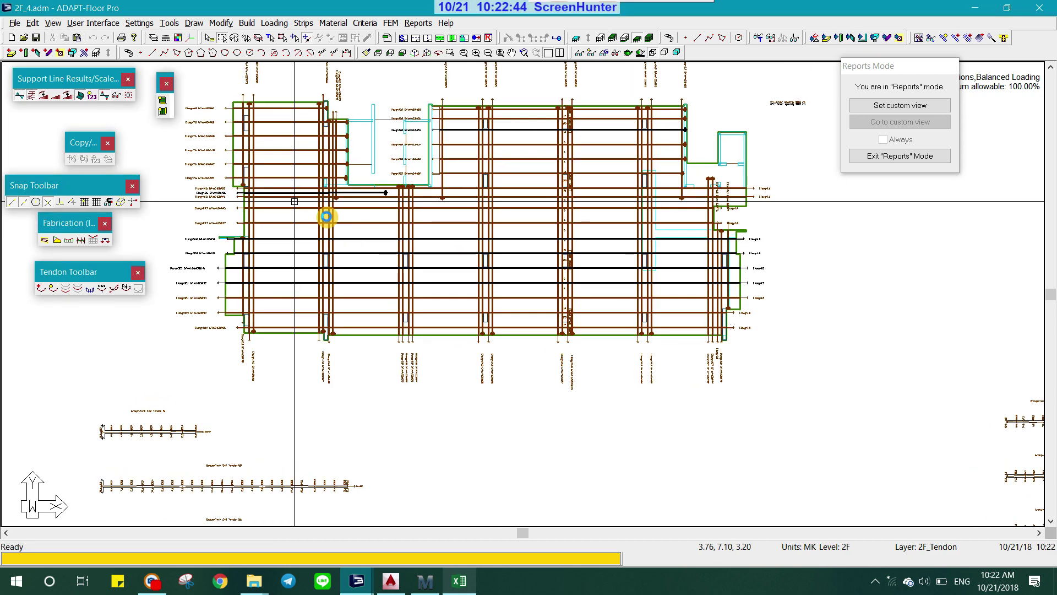
scroll(287, 237, "up", 1)
scroll(265, 308, "up", 1)
scroll(331, 316, "up", 1)
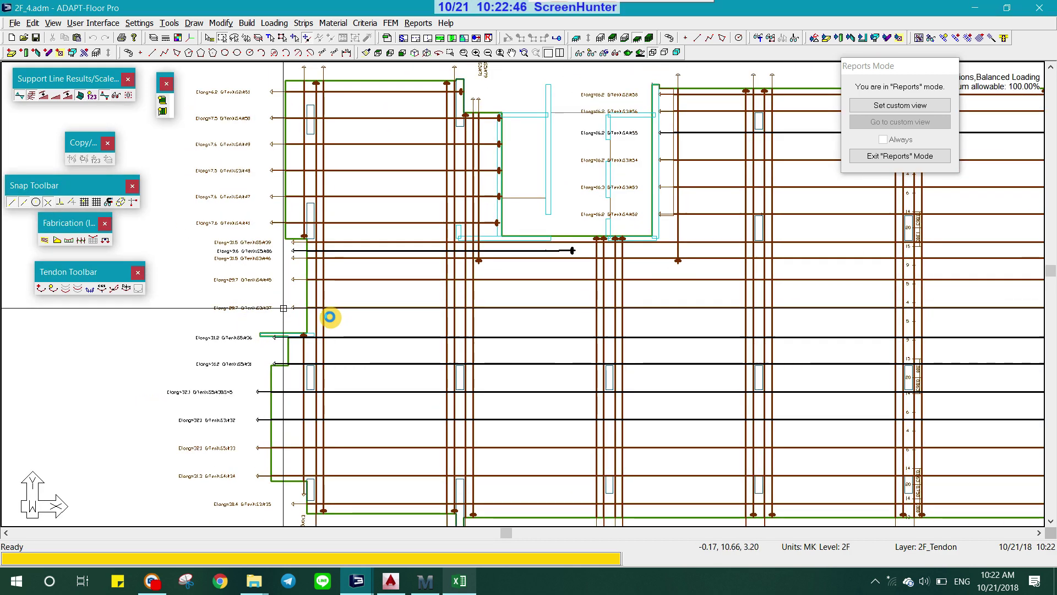
scroll(267, 298, "up", 1)
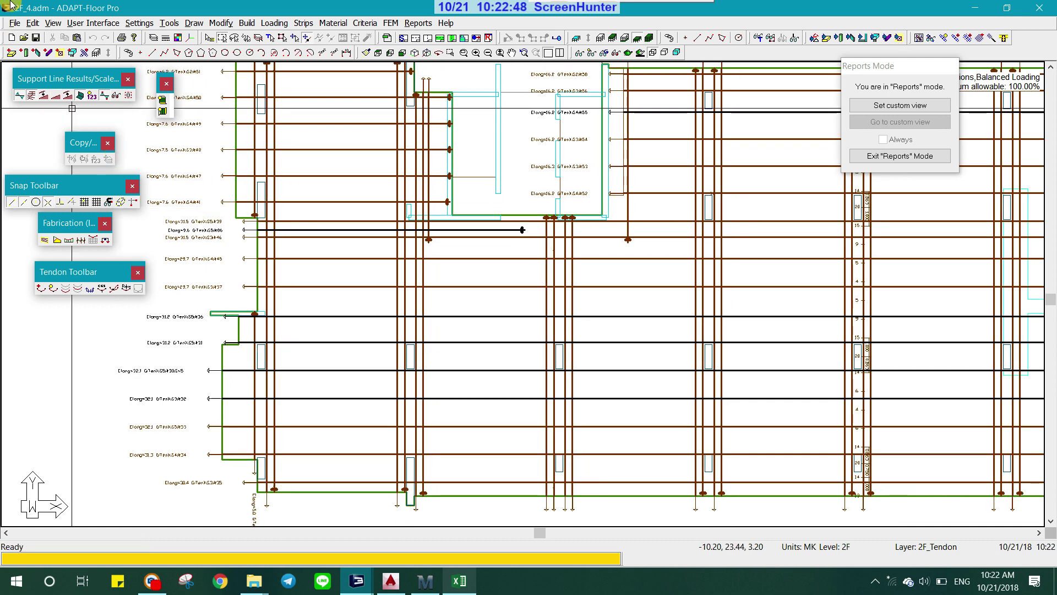
- Start a DWG/DXF export of the tendon plan in AutoCAD 14 format
left_click(15, 23)
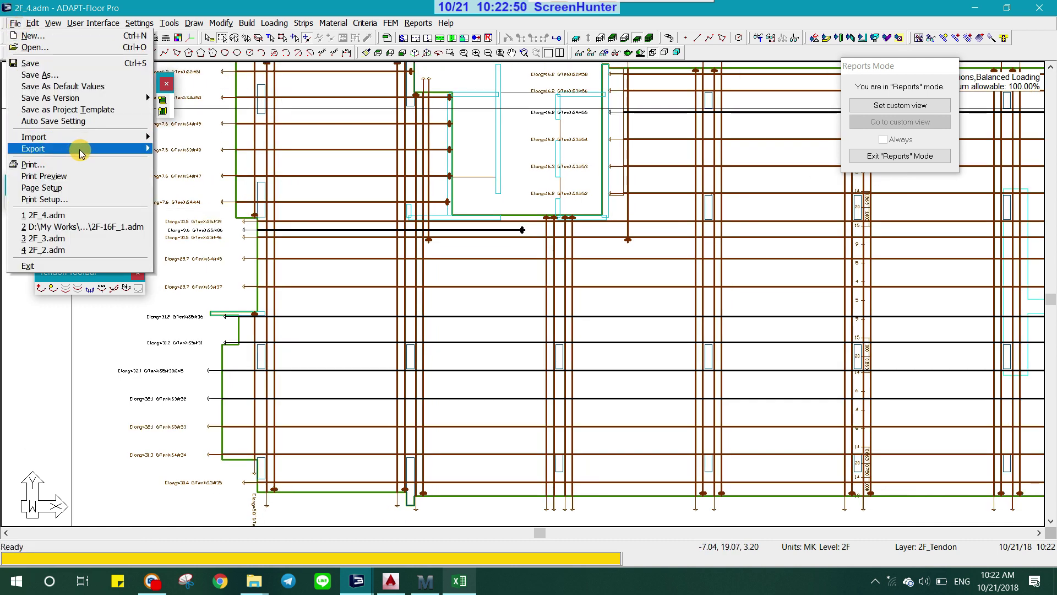
mouse_move(33, 148)
left_click(188, 163)
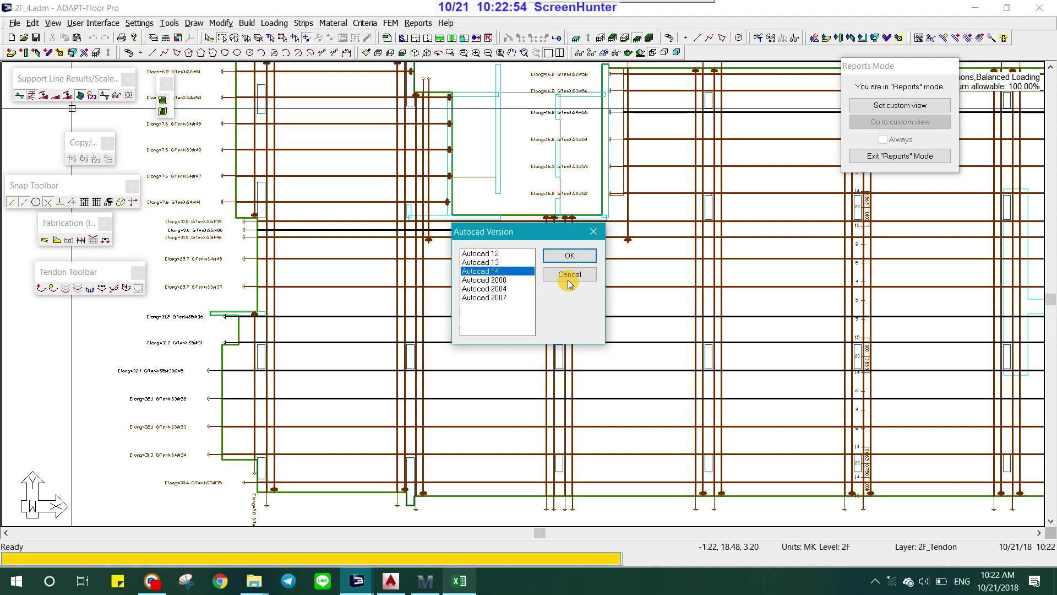
left_click(567, 255)
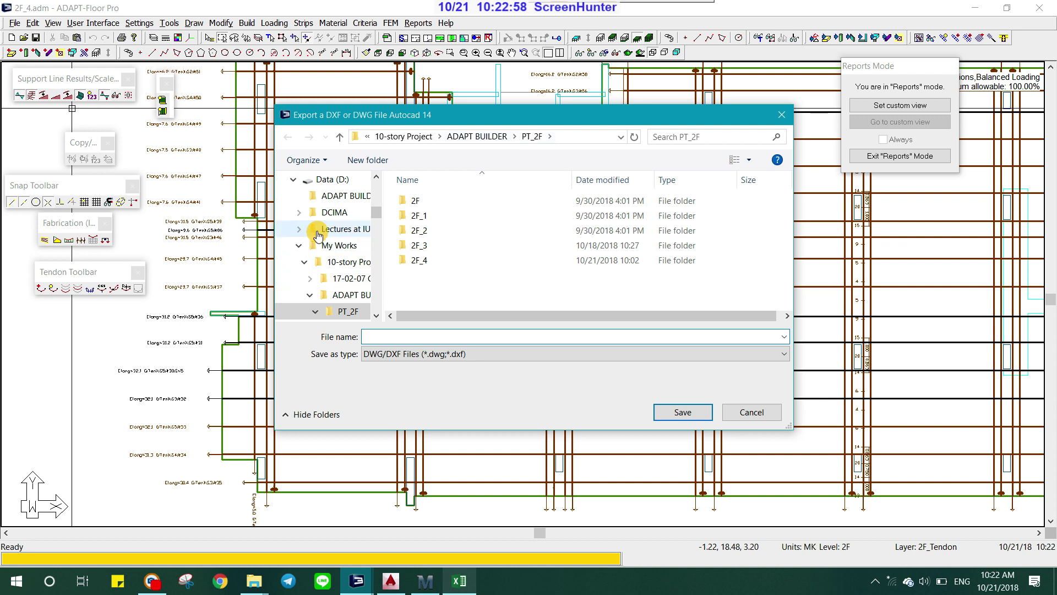
scroll(344, 239, "up", 2)
scroll(344, 240, "up", 3)
scroll(325, 264, "up", 3)
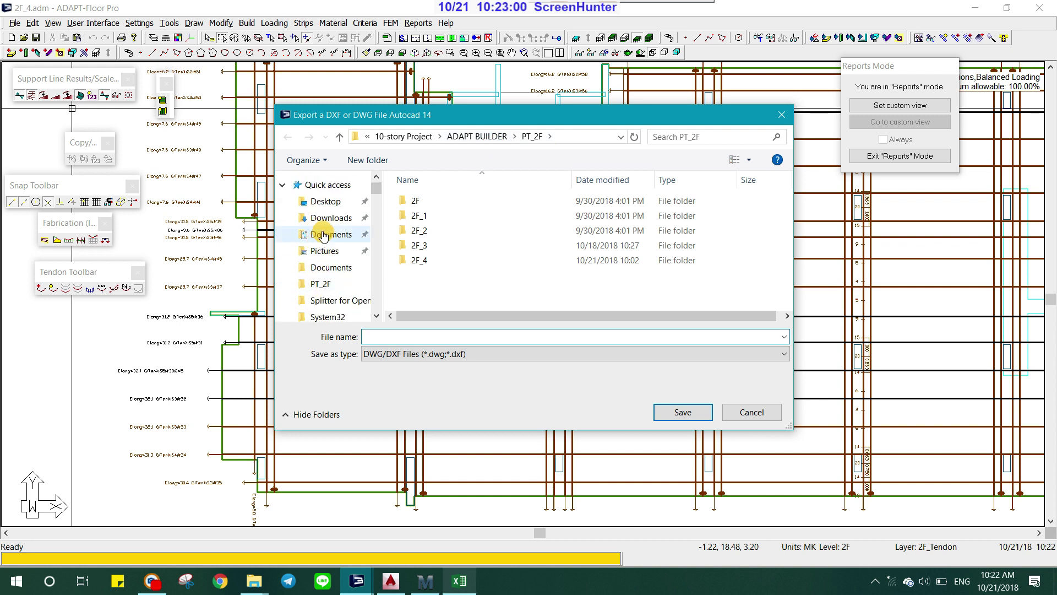
- Save the export to the Desktop as PT Drawing_2F, fixing invalid layer labels
left_click(342, 209)
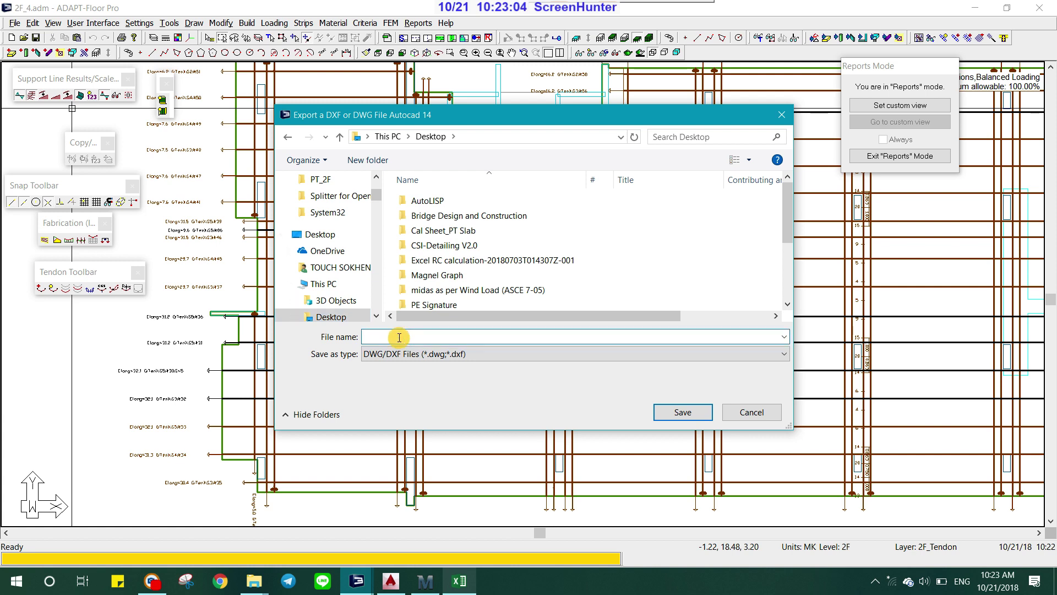
type("PT Drawing_2F")
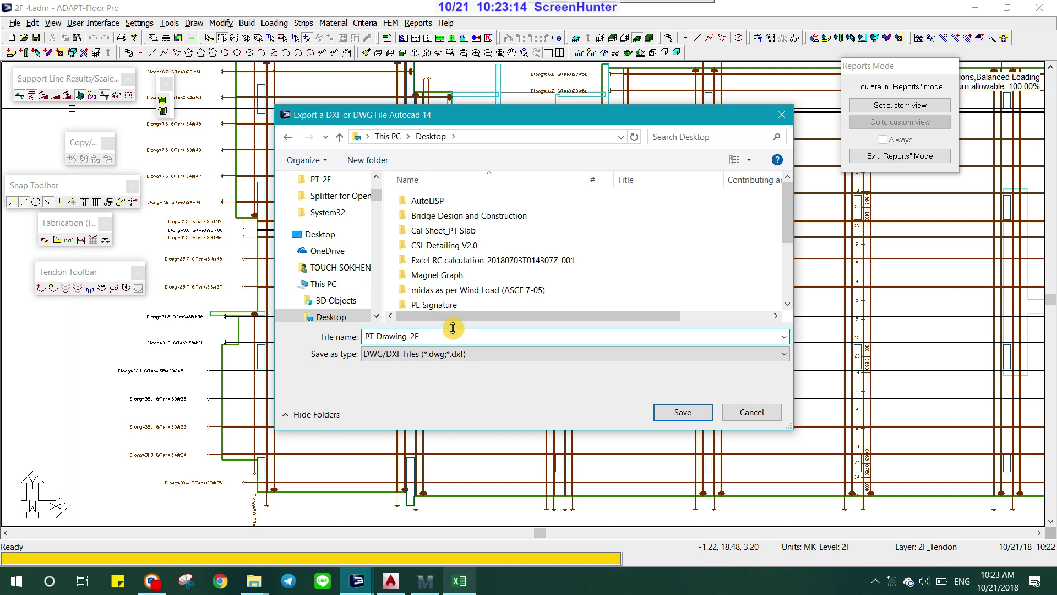
left_click(702, 412)
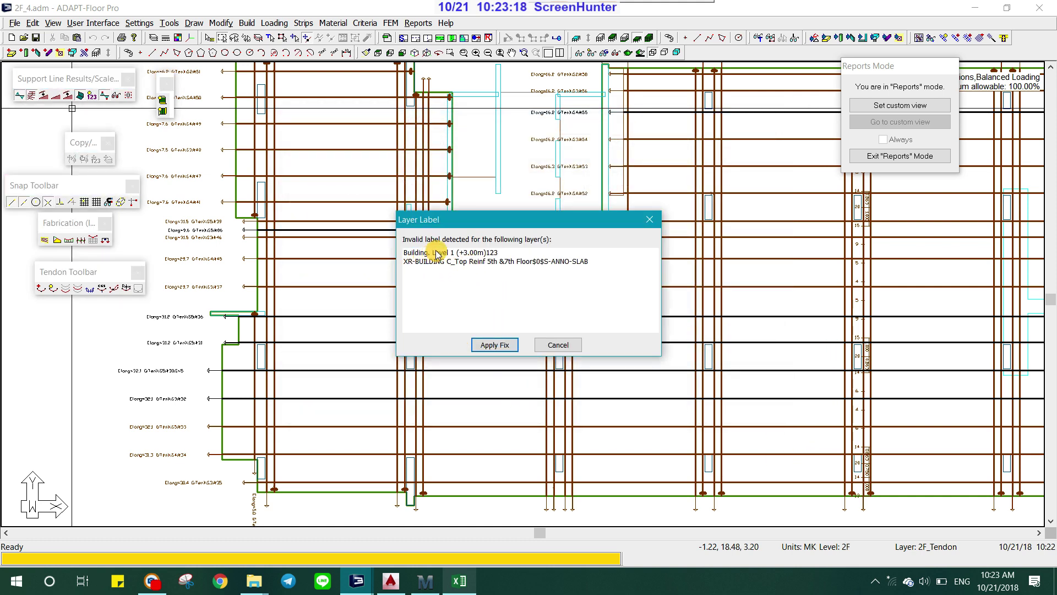
left_click(507, 341)
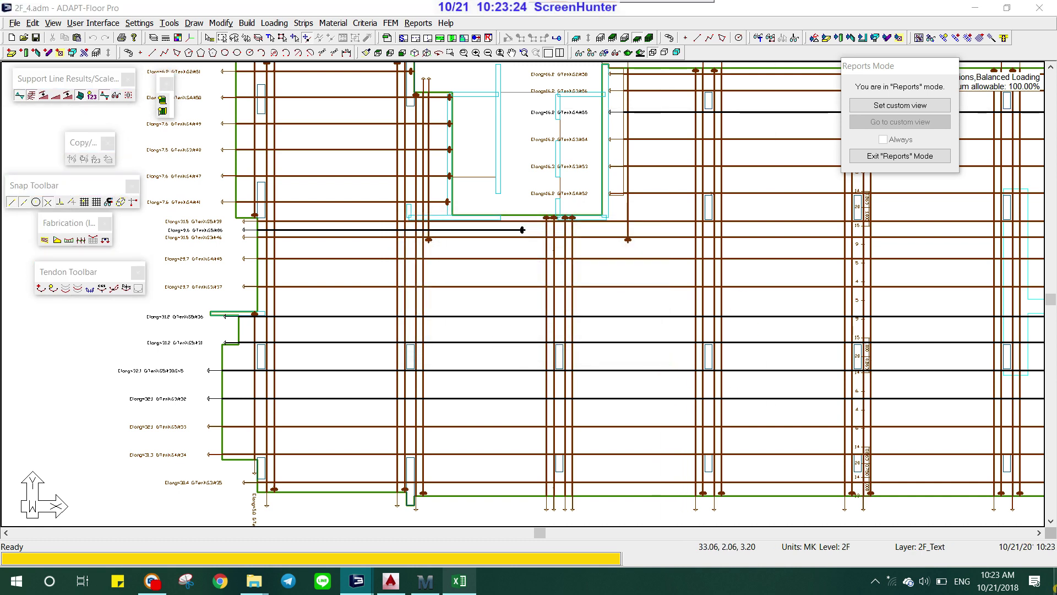
left_click(1055, 588)
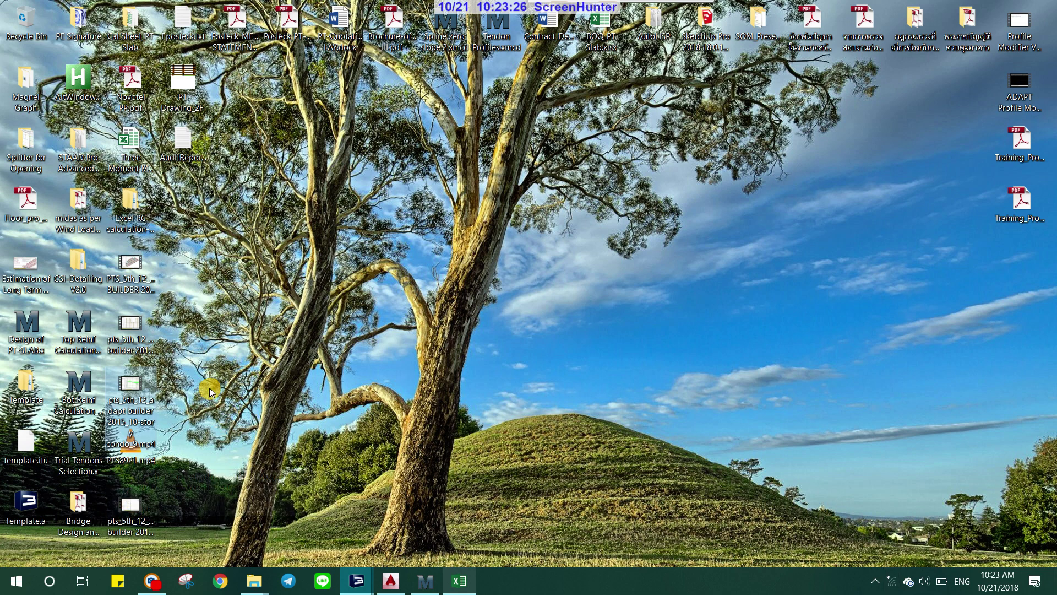
- Open PT Drawing_2F from the Desktop in AutoCAD 2015, continuing past the non-Autodesk file warning
double_click(186, 98)
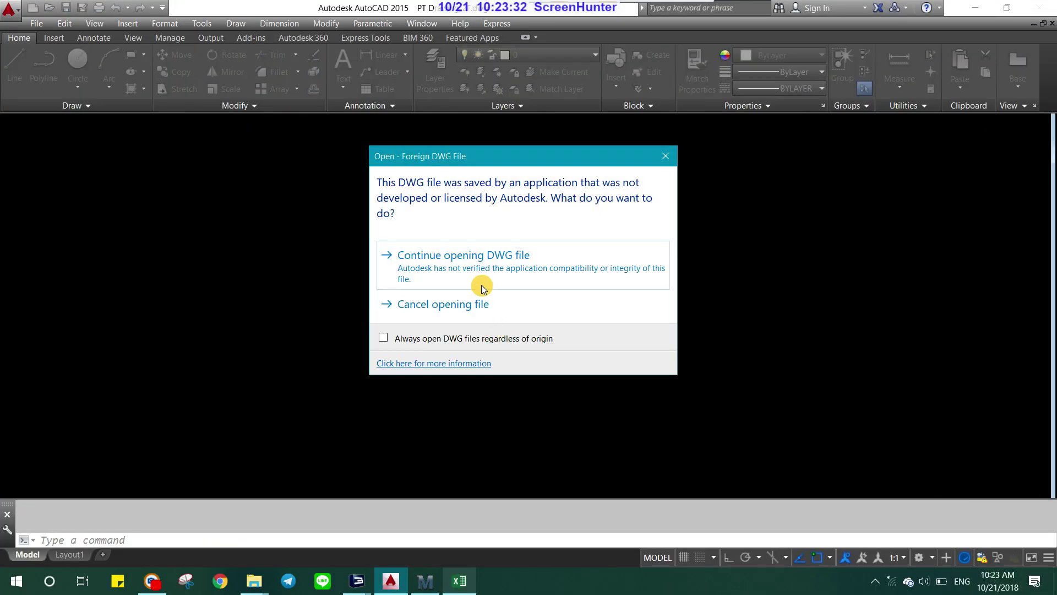
left_click(477, 264)
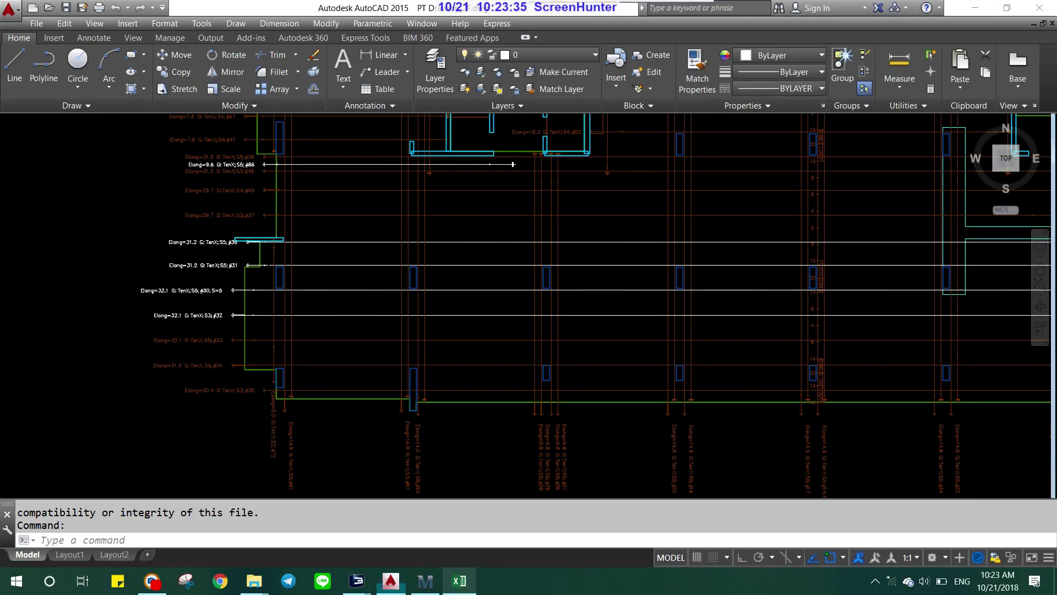
- Zoom to extents (Z, A) to show the whole exported drawing
scroll(408, 311, "down", 5)
type("z")
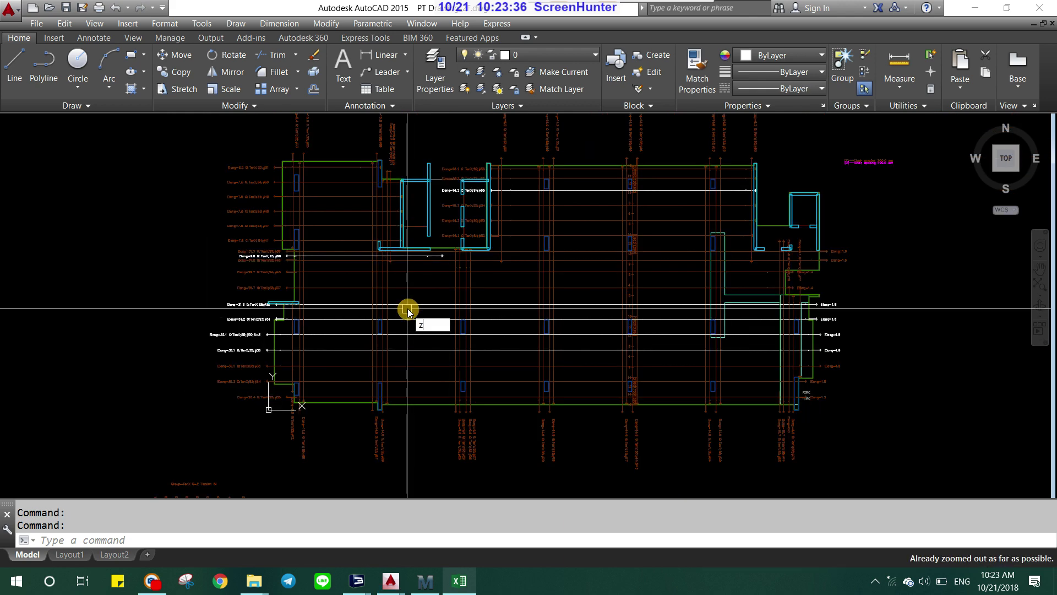
type("aZ")
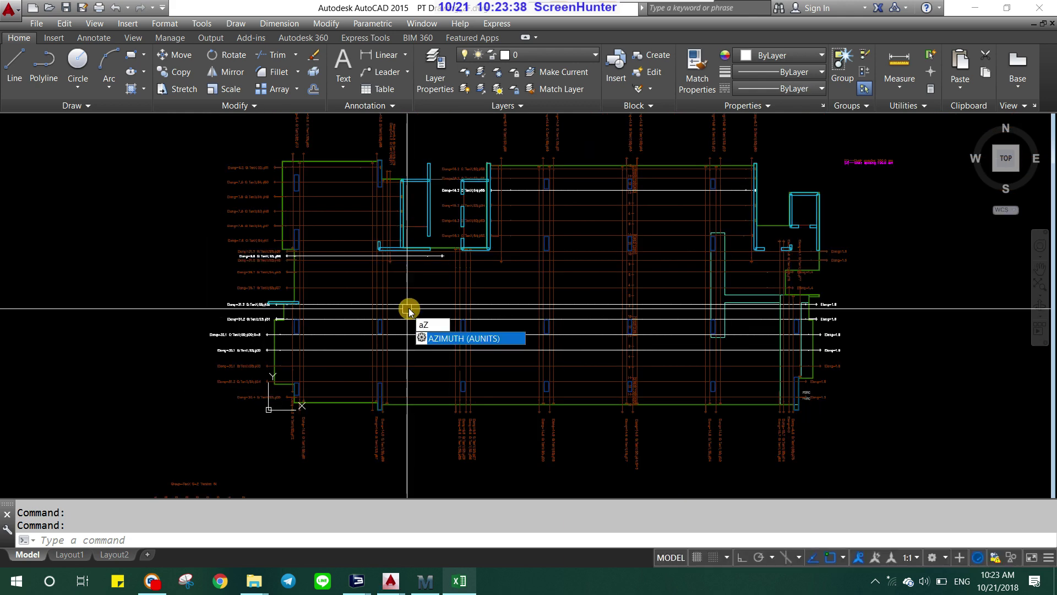
key("Delete")
key("Return")
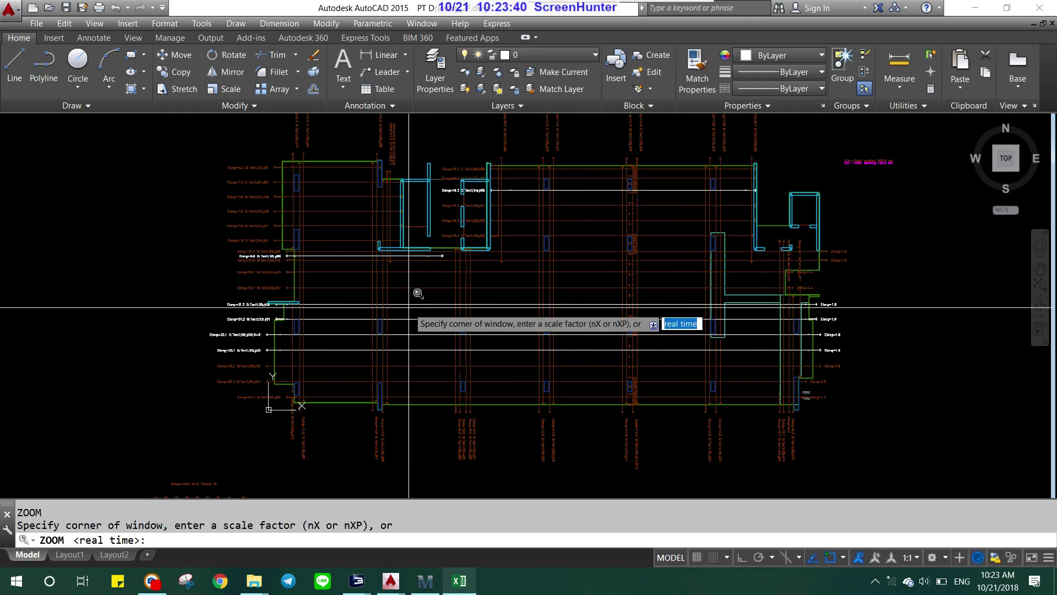
type("a")
key("Return")
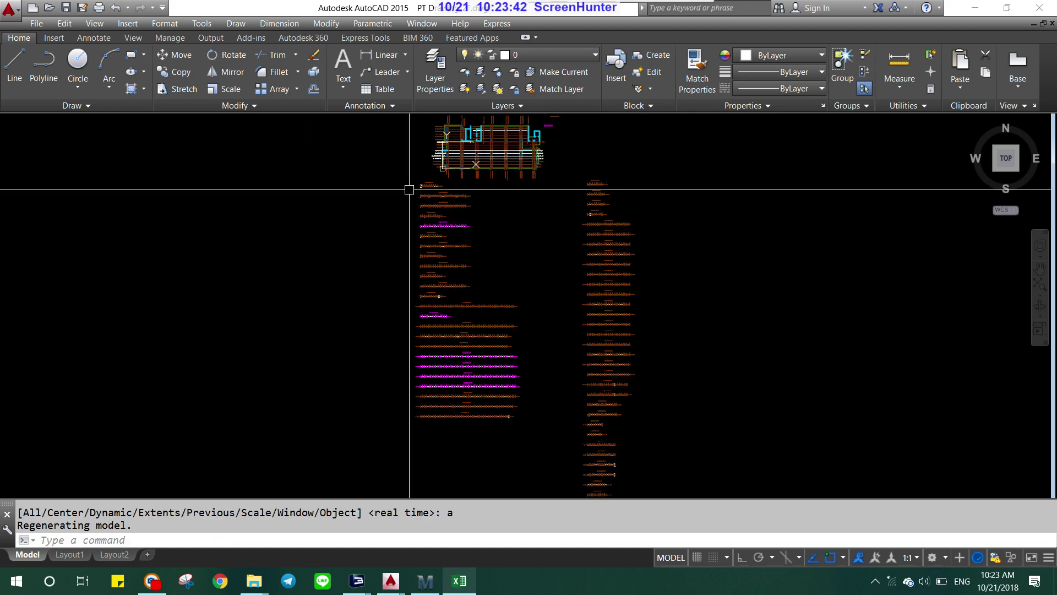
- Pan so the top tendon plan fills the view
scroll(487, 225, "up", 5)
scroll(704, 309, "down", 3)
middle_click_drag(704, 309, 524, 303)
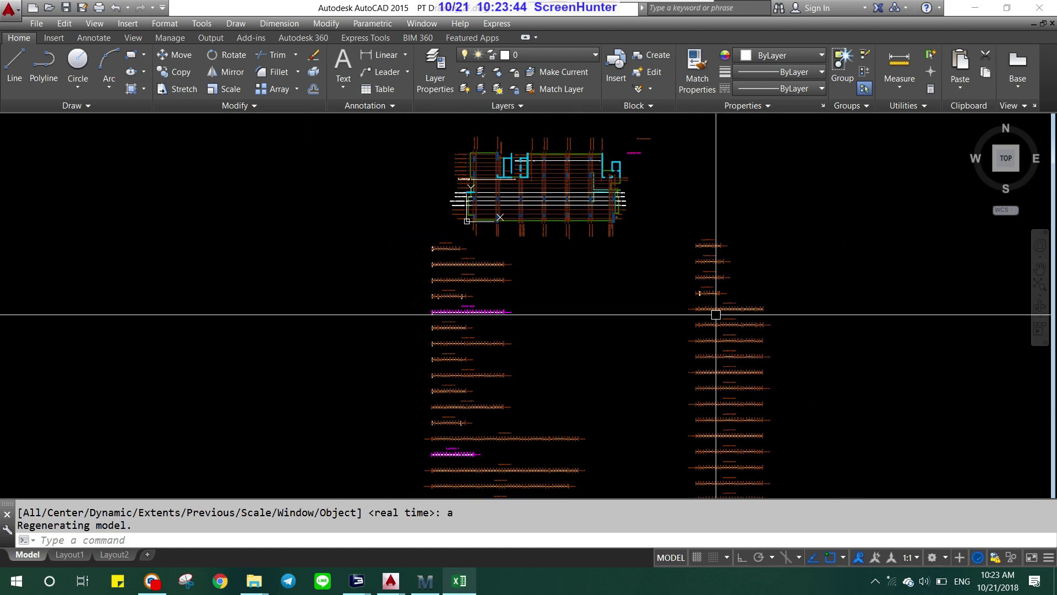
scroll(592, 259, "up", 5)
scroll(497, 361, "down", 1)
mouse_move(497, 361)
middle_mouse_down()
mouse_move(767, 363)
mouse_move(726, 301)
middle_mouse_up()
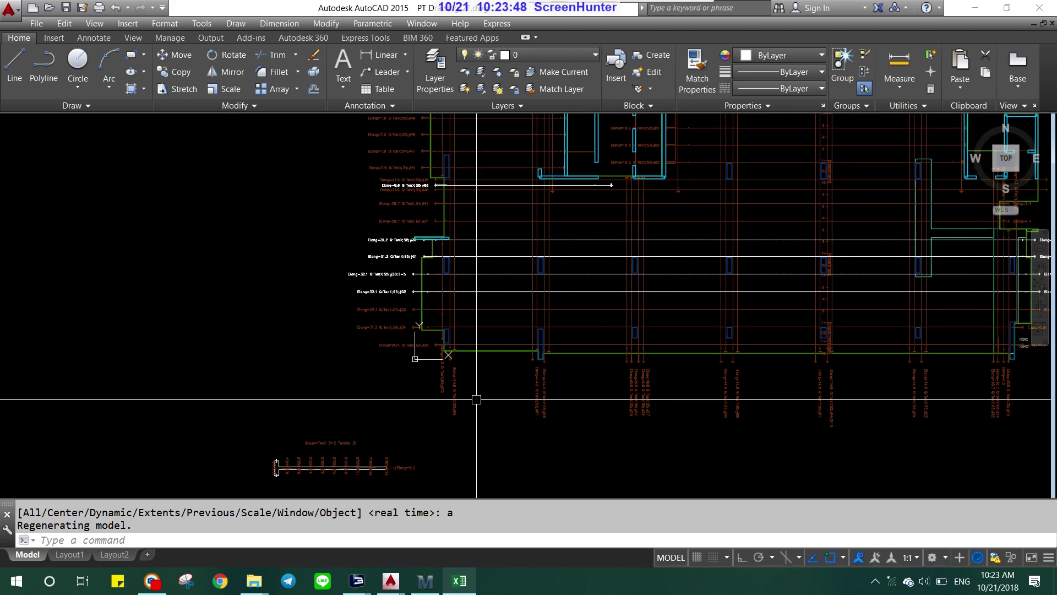
- Zoom in closely on the tendon profile labels 5 and 3
scroll(444, 349, "up", 2)
scroll(413, 320, "up", 3)
scroll(365, 248, "up", 5)
scroll(400, 265, "down", 8)
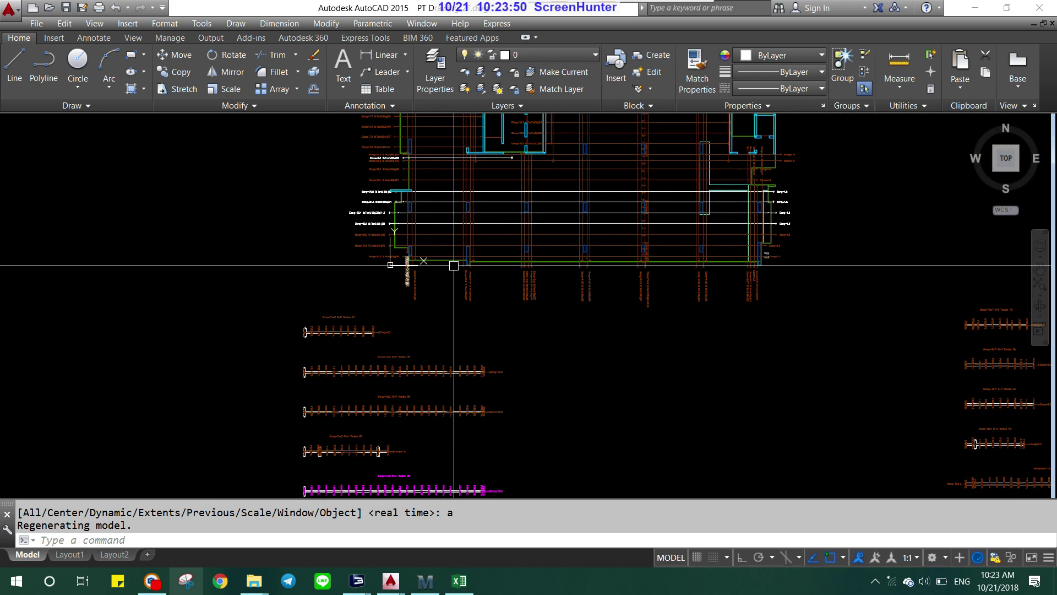
scroll(477, 254, "up", 2)
scroll(476, 231, "up", 3)
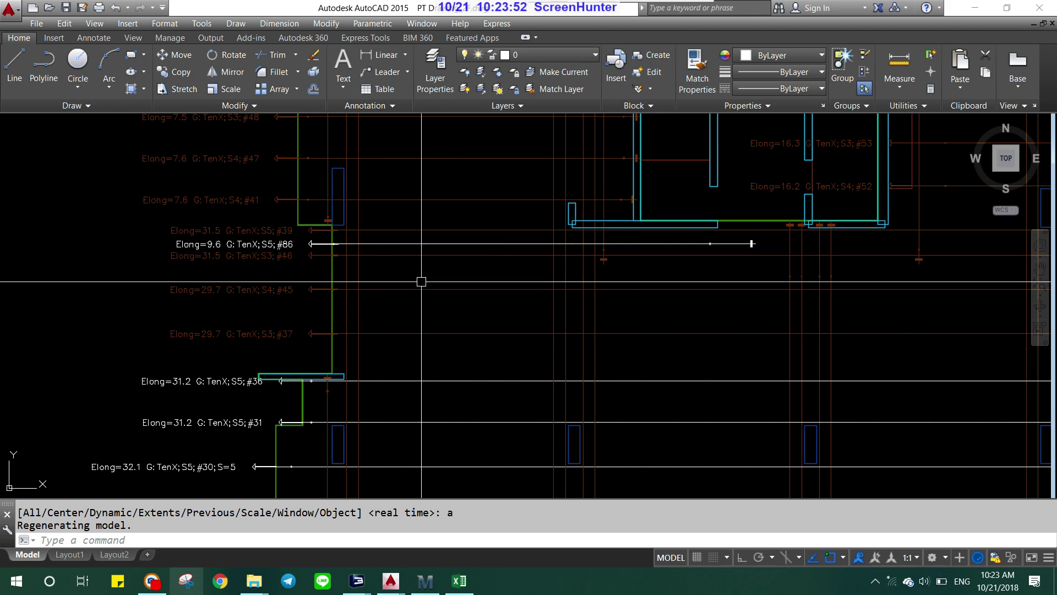
scroll(385, 358, "down", 5)
scroll(403, 352, "up", 2)
scroll(410, 330, "up", 1)
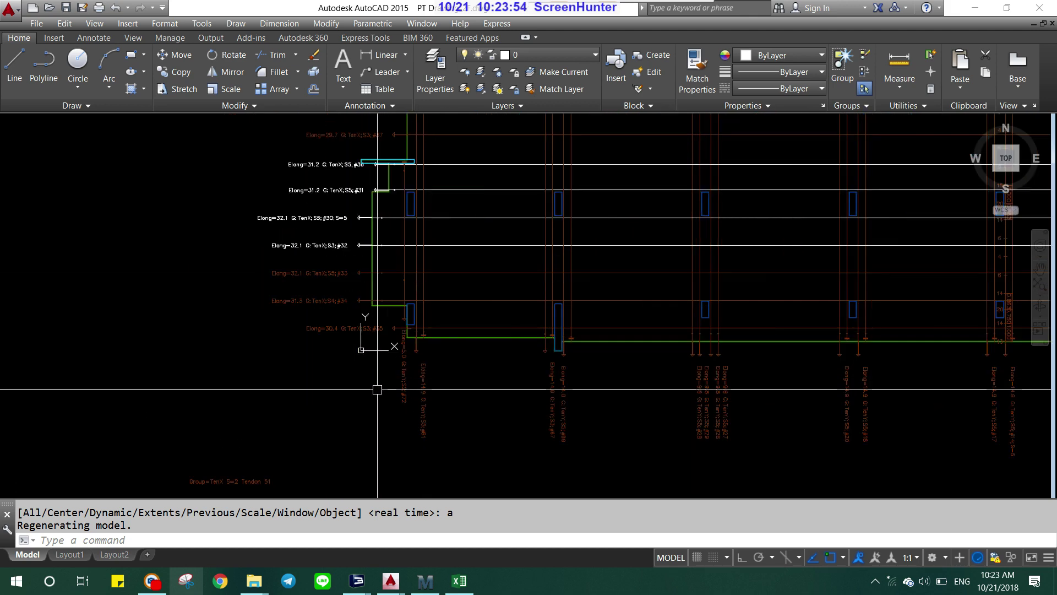
scroll(371, 318, "up", 3)
scroll(295, 229, "up", 3)
scroll(618, 358, "up", 2)
scroll(566, 302, "up", 1)
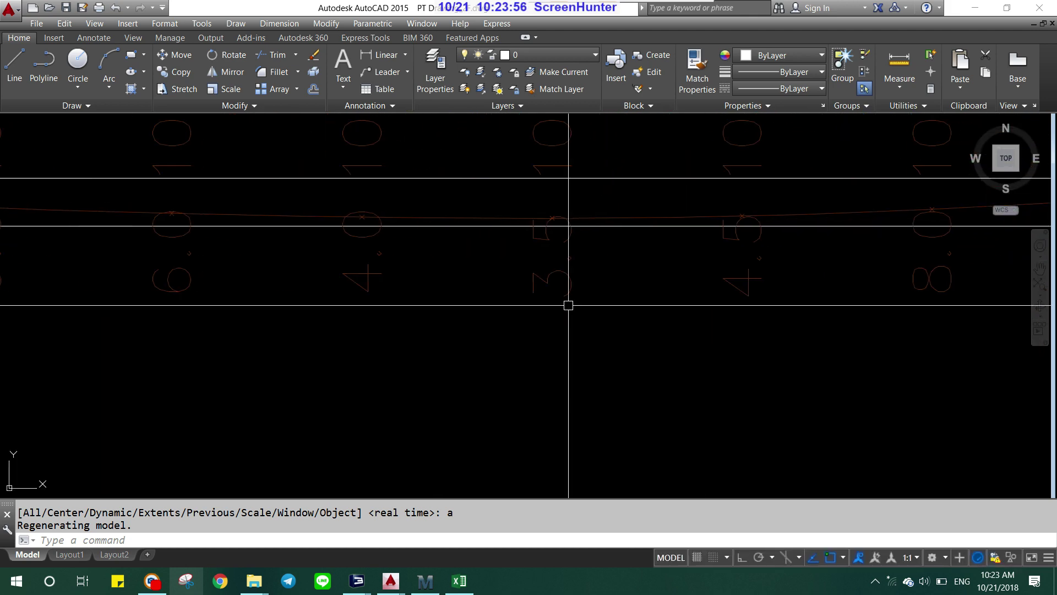
scroll(556, 200, "up", 2)
scroll(549, 203, "up", 2)
scroll(549, 204, "up", 1)
middle_click_drag(549, 203, 476, 307)
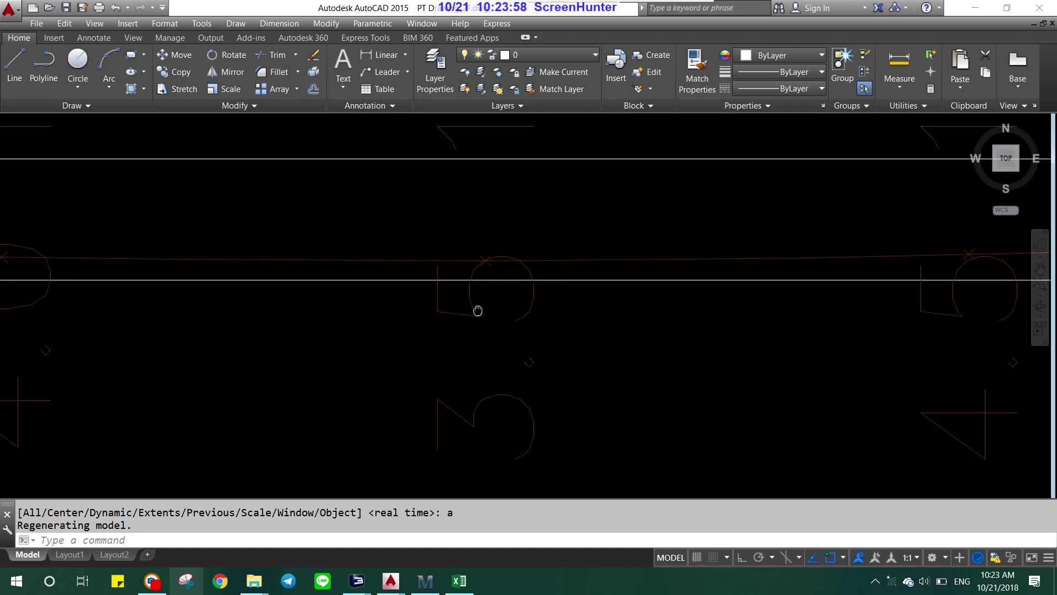
scroll(484, 248, "up", 2)
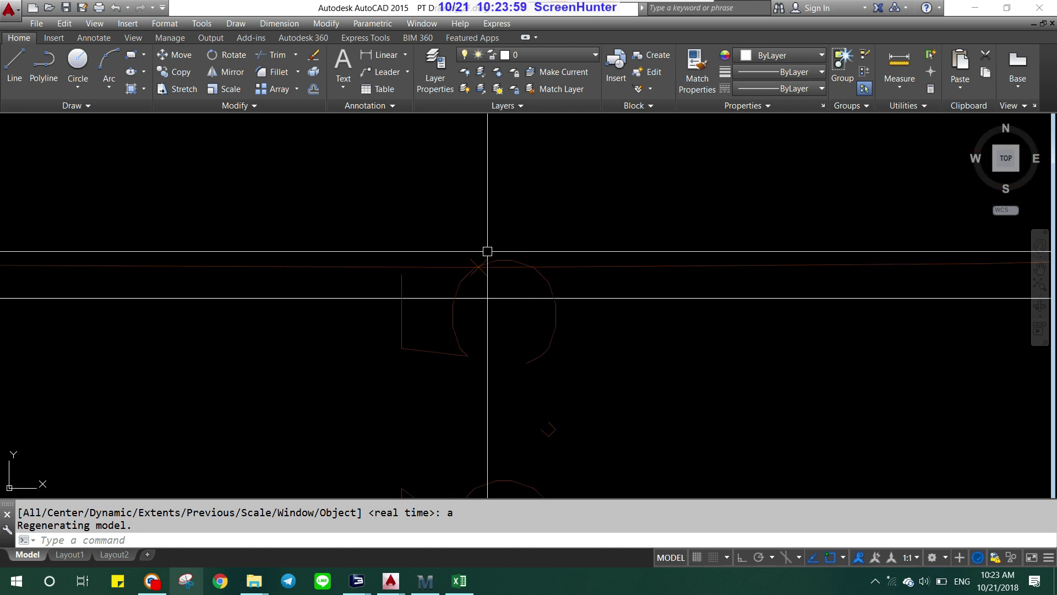
- Start a linear dimension and pick its first point at the tendon intersection
left_click(379, 55)
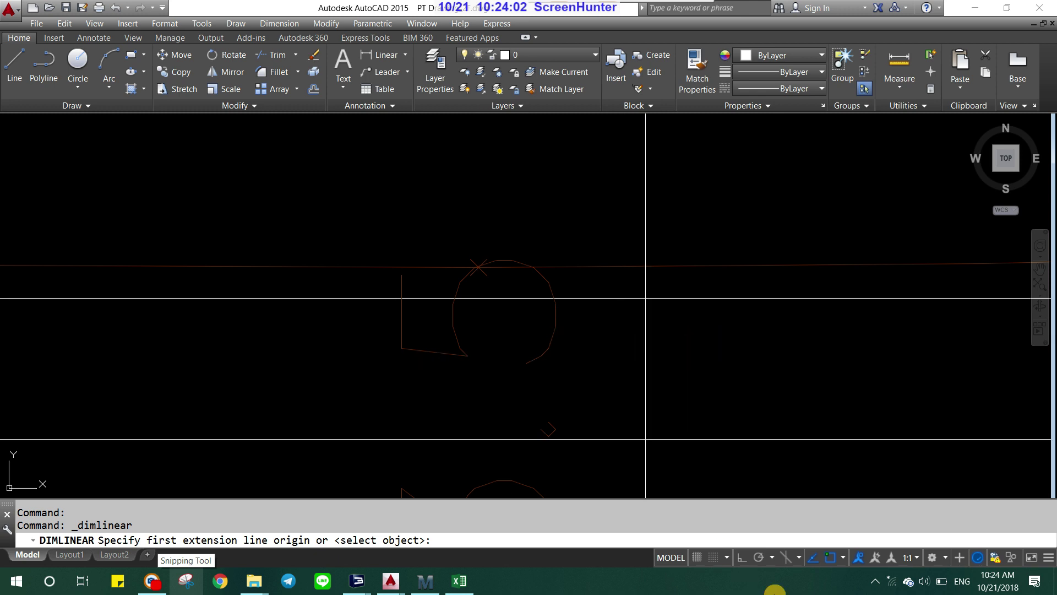
left_click(844, 557)
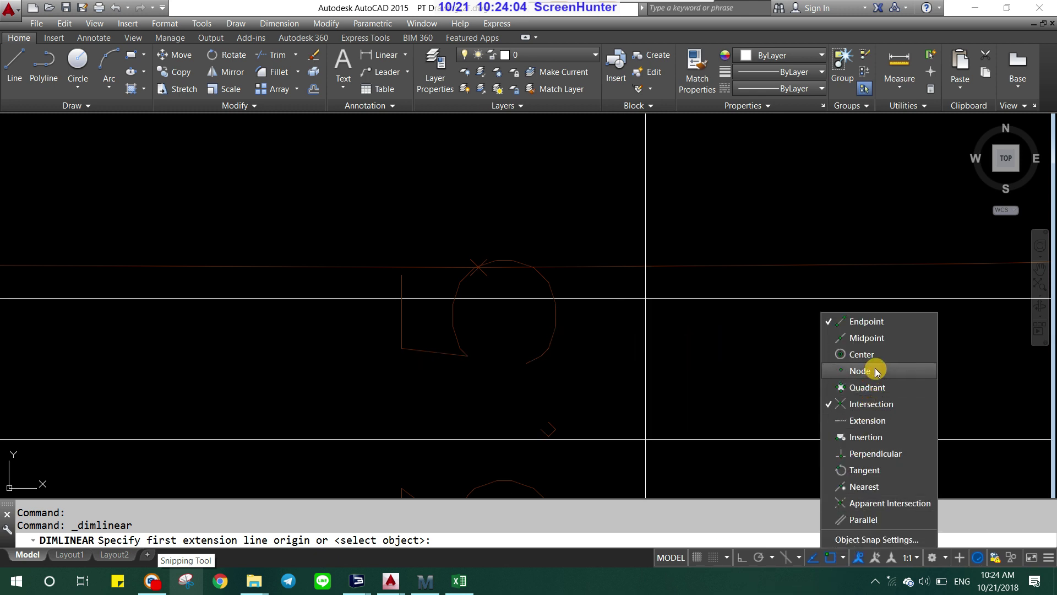
left_click(779, 363)
scroll(537, 347, "down", 3)
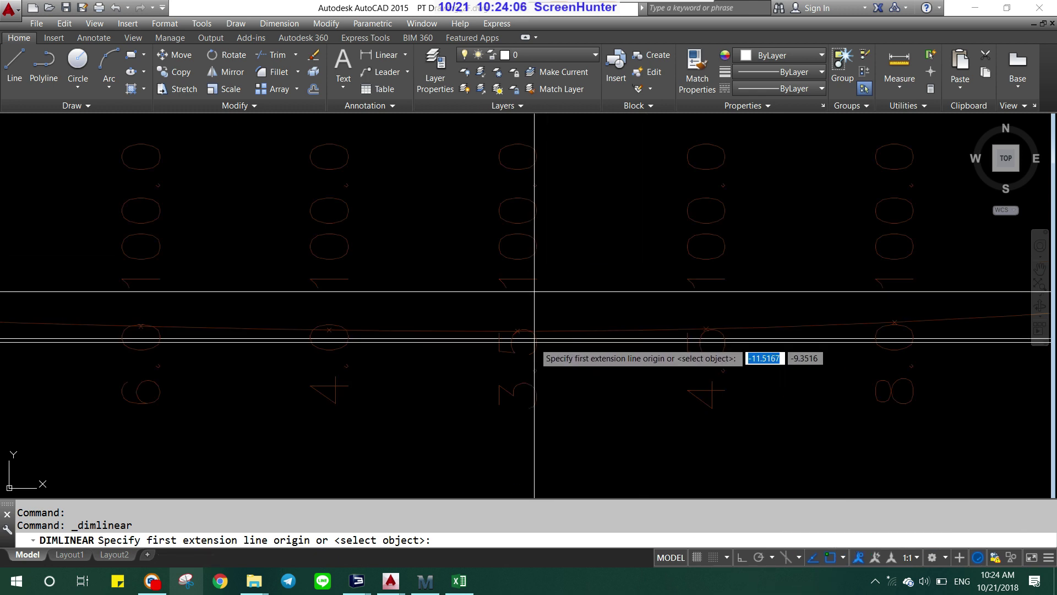
scroll(514, 338, "up", 2)
scroll(516, 286, "up", 2)
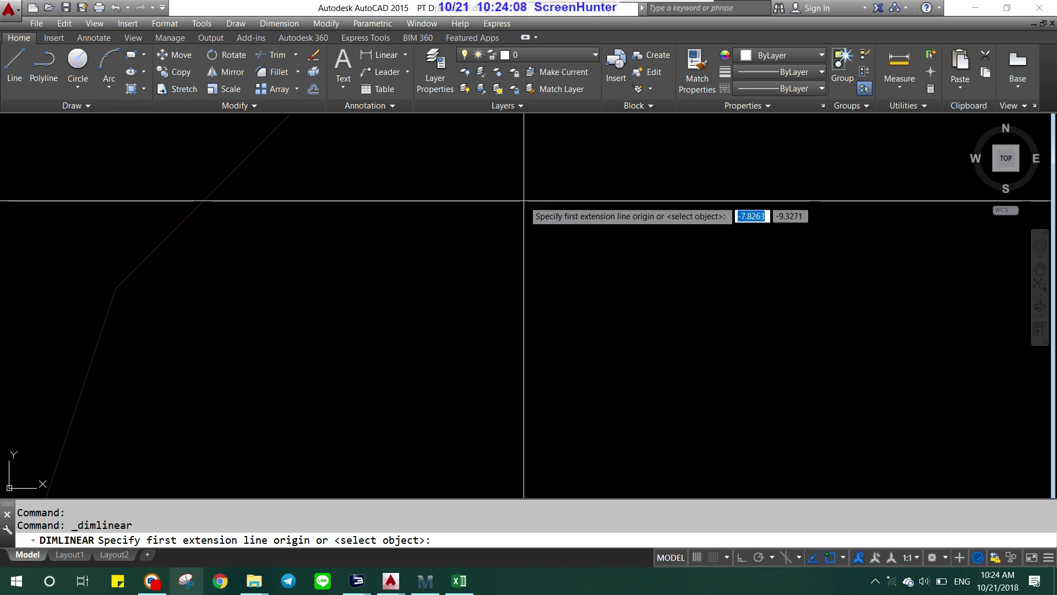
scroll(518, 244, "up", 2)
left_click(519, 232)
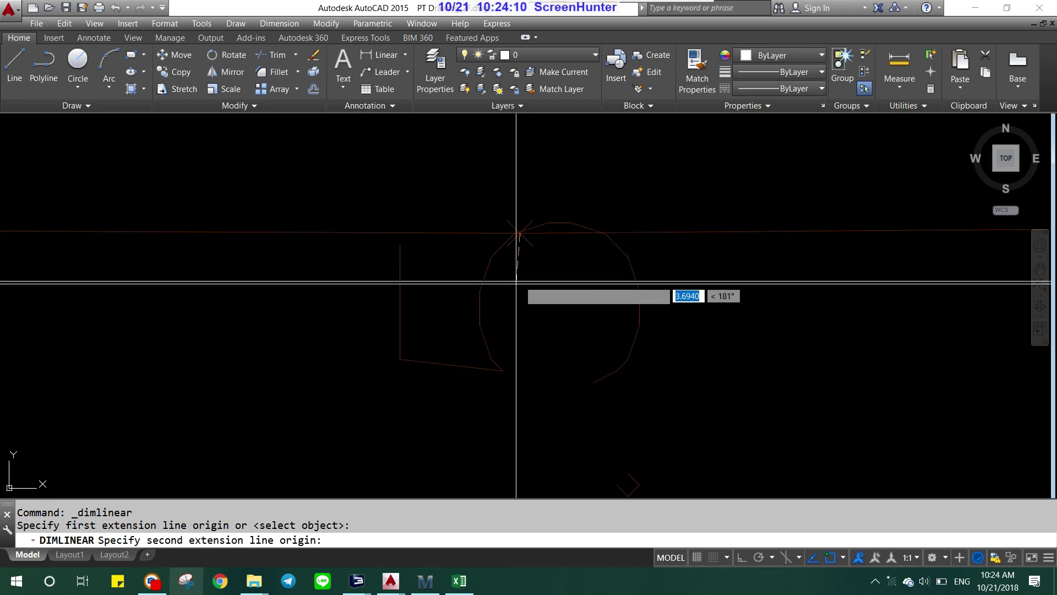
- Adjust object snaps, pick the second tendon point, and place the dimension reading 0.0400
left_click(843, 558)
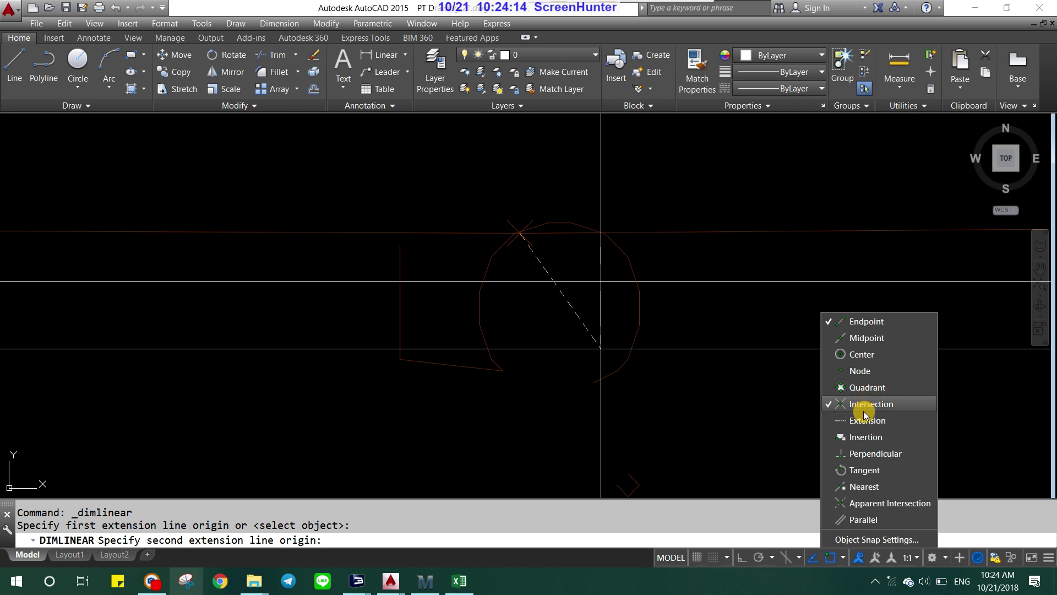
left_click(876, 484)
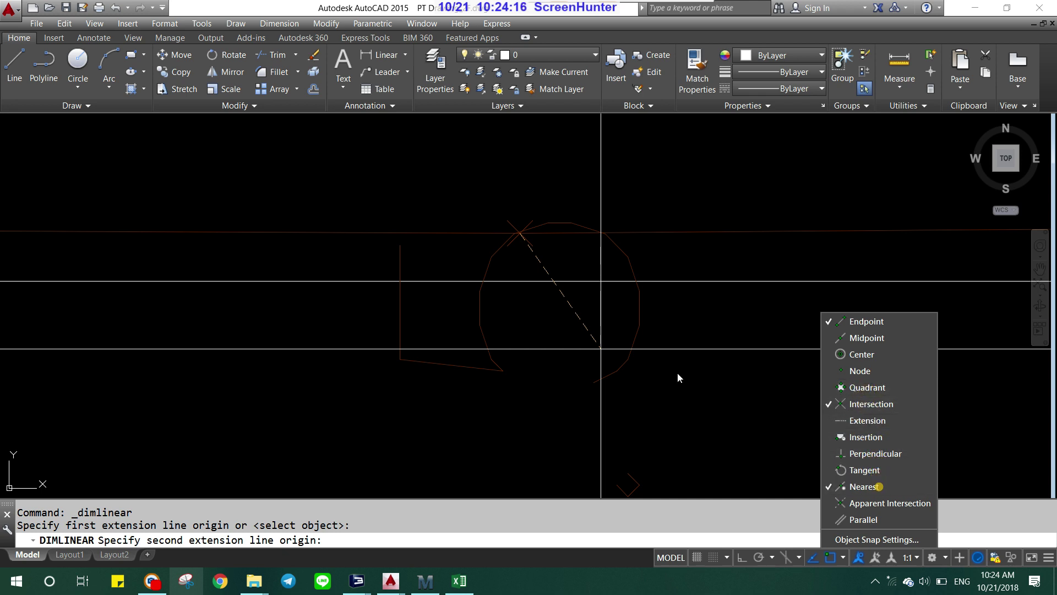
left_click(537, 286)
scroll(728, 287, "up", 5)
left_click(741, 300)
scroll(715, 305, "up", 3)
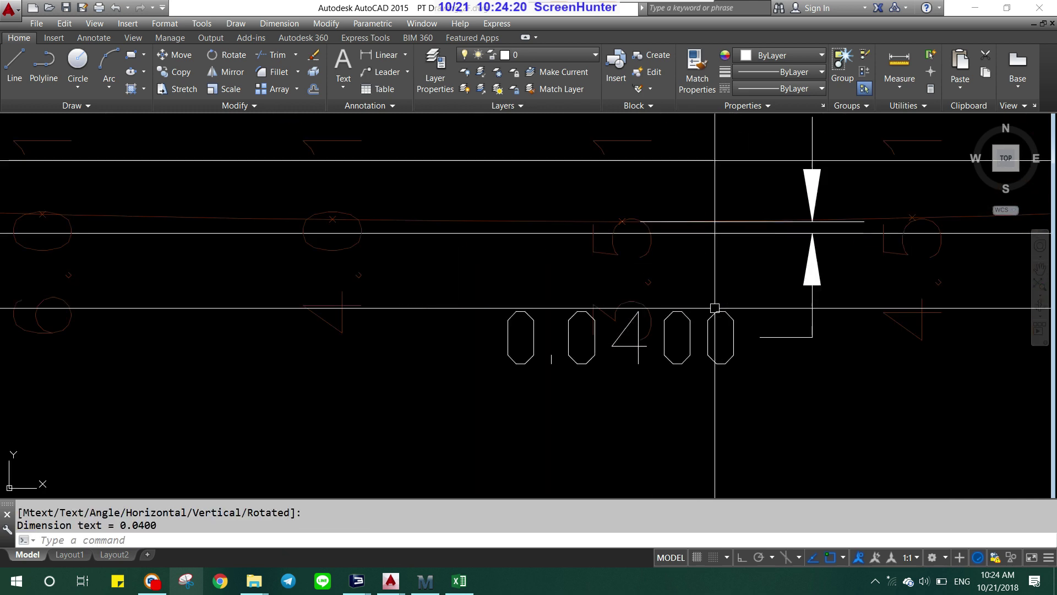
scroll(688, 307, "up", 2)
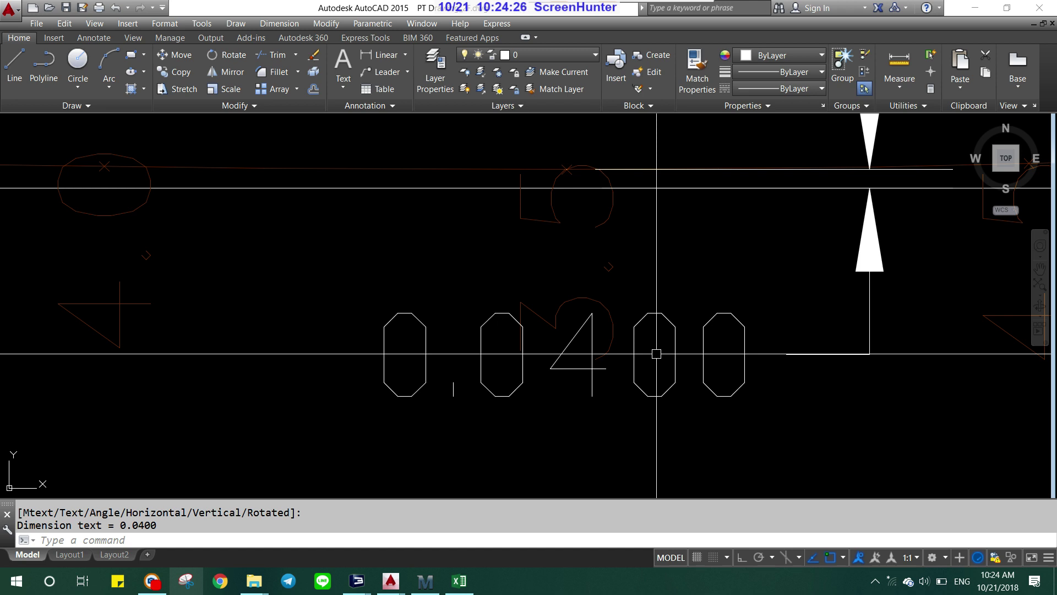
scroll(474, 182, "down", 2)
scroll(483, 189, "up", 2)
scroll(481, 312, "up", 2)
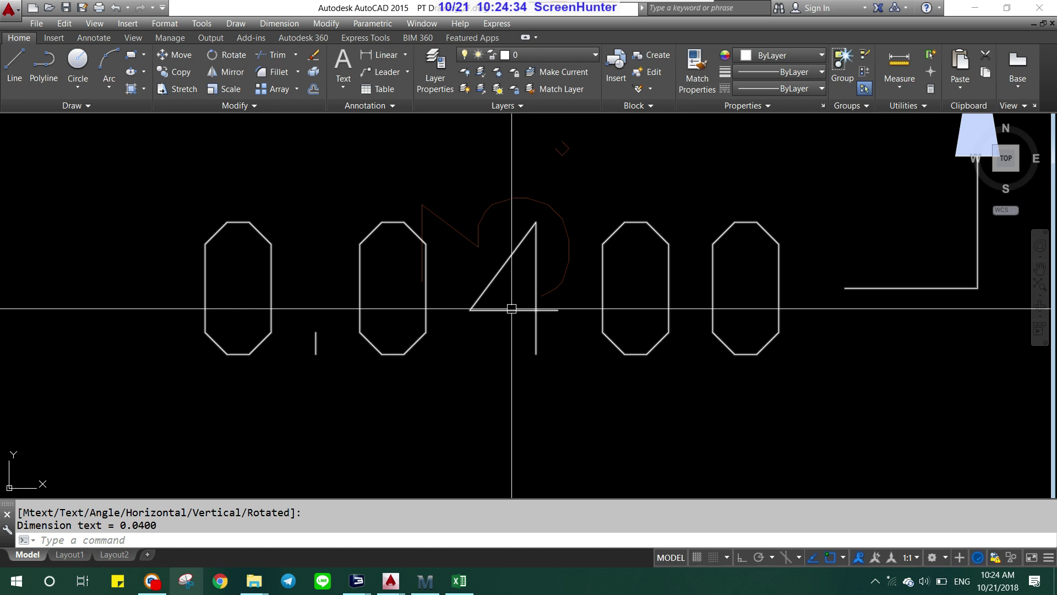
scroll(511, 308, "up", 2)
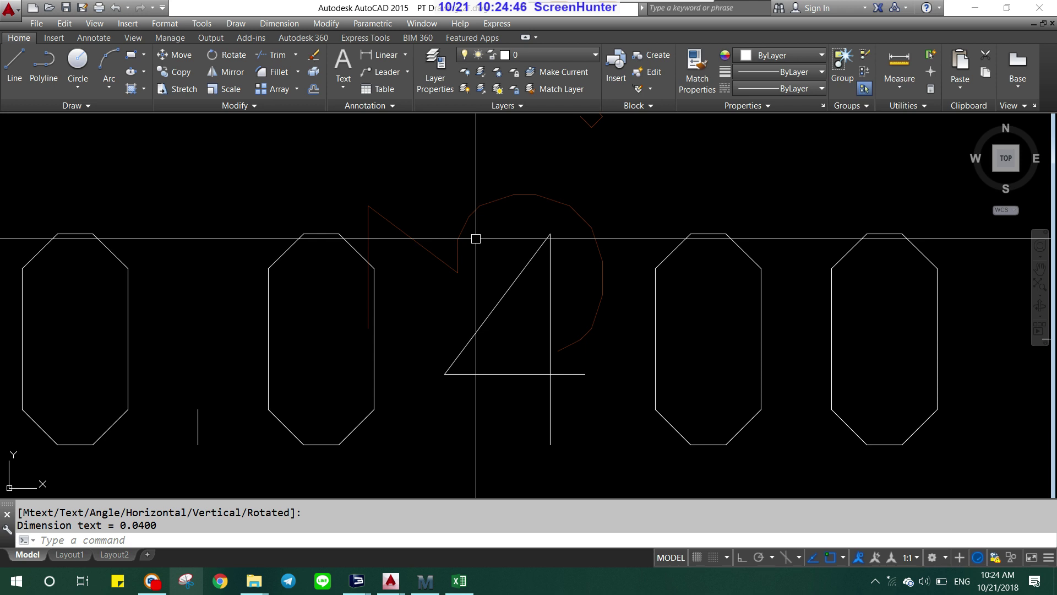
scroll(458, 333, "down", 5)
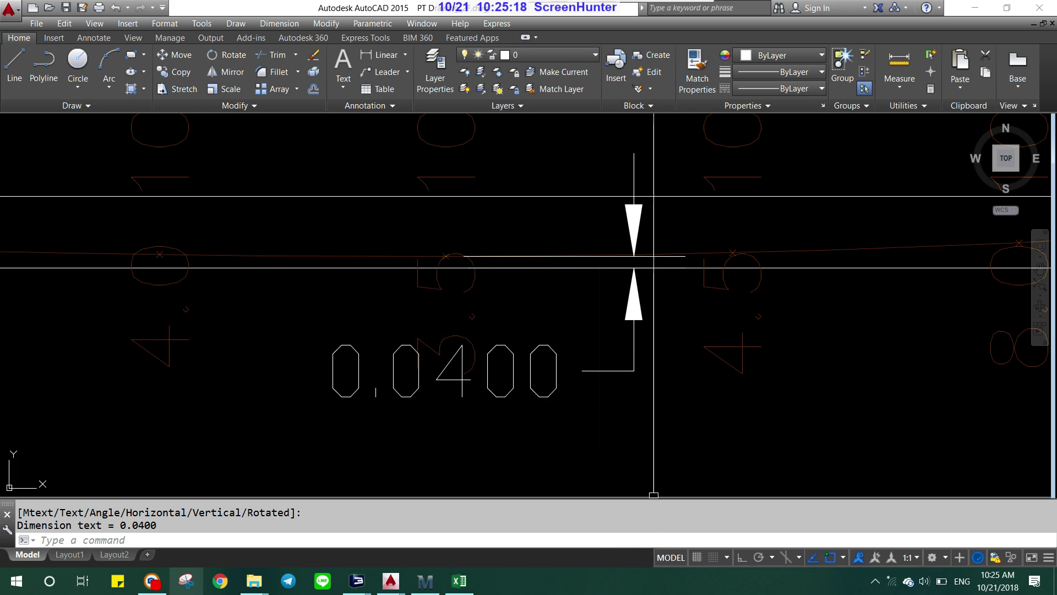
- Window-select and erase the trial 0.0400 dimension
left_click(636, 418)
left_click(435, 380)
scroll(435, 379, "down", 2)
key("Delete")
scroll(446, 264, "down", 3)
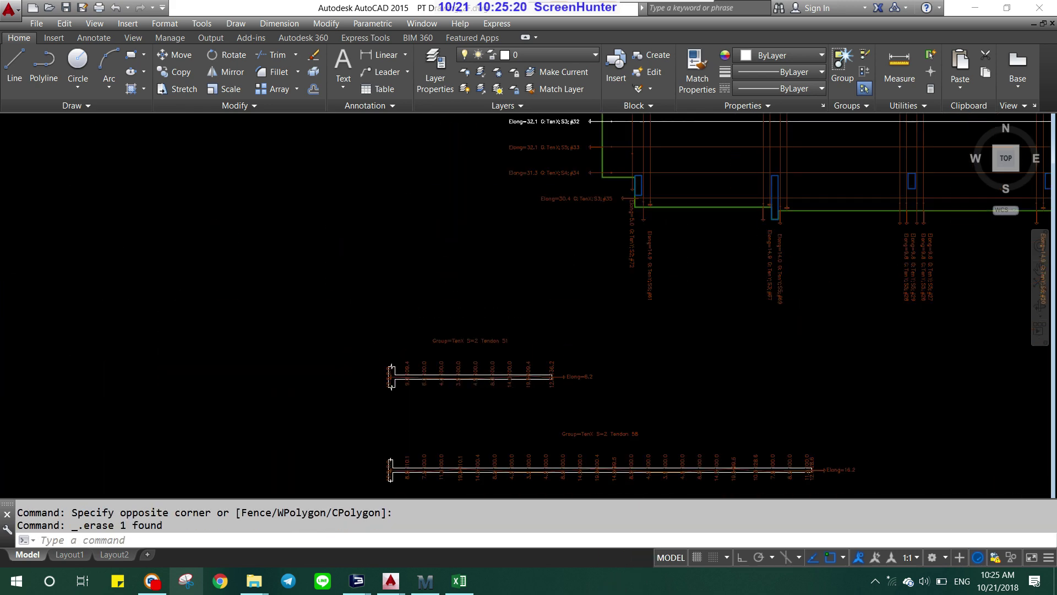
scroll(283, 155, "down", 3)
scroll(486, 333, "down", 3)
scroll(486, 334, "up", 3)
scroll(668, 385, "up", 2)
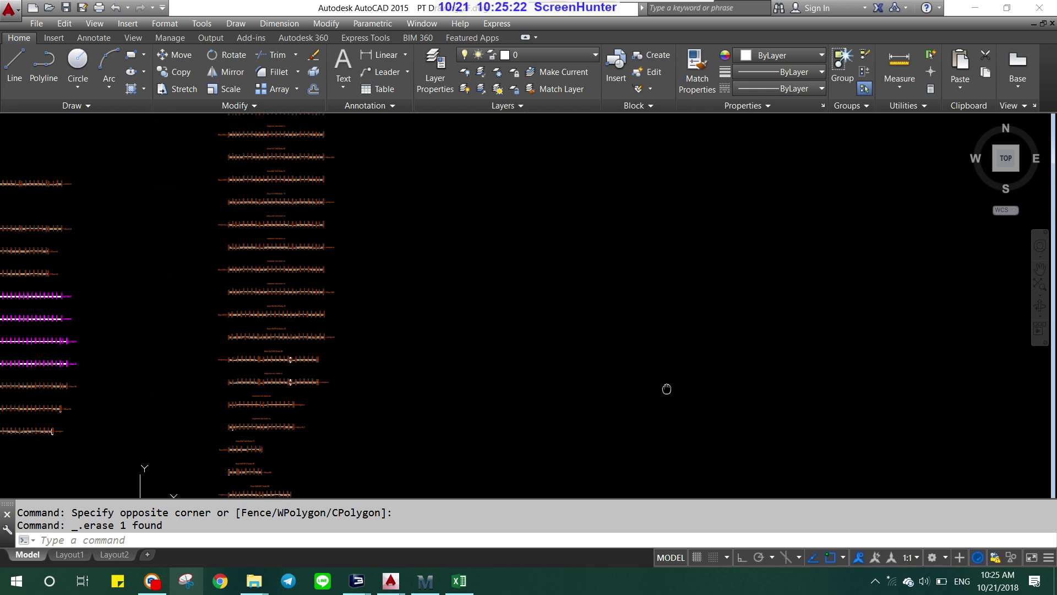
scroll(349, 188, "up", 2)
scroll(293, 232, "up", 2)
scroll(578, 267, "up", 2)
scroll(495, 314, "down", 3)
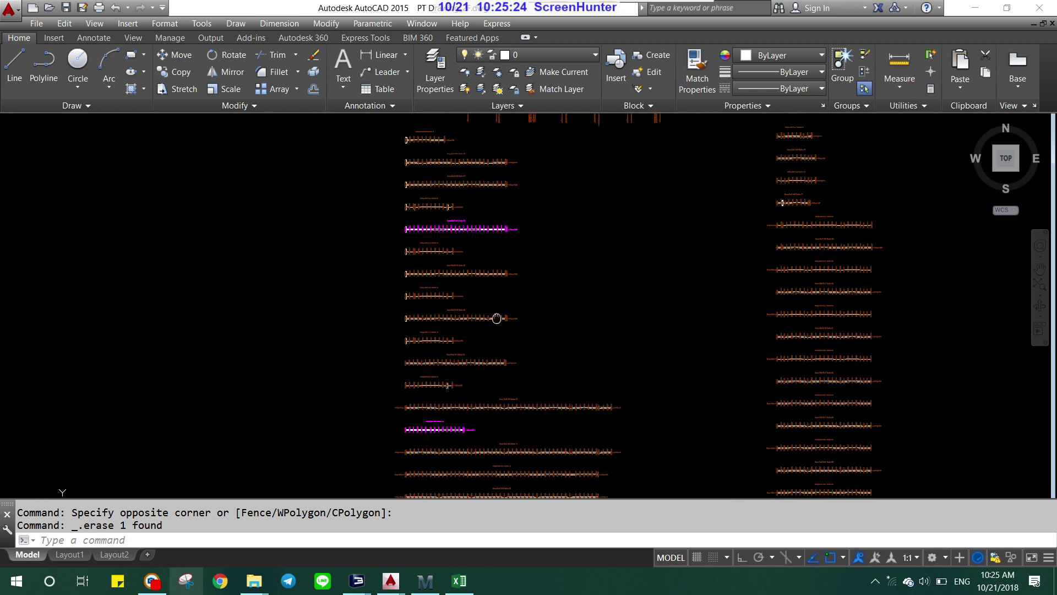
scroll(453, 220, "up", 4)
scroll(428, 251, "up", 2)
scroll(455, 299, "down", 3)
scroll(630, 267, "up", 5)
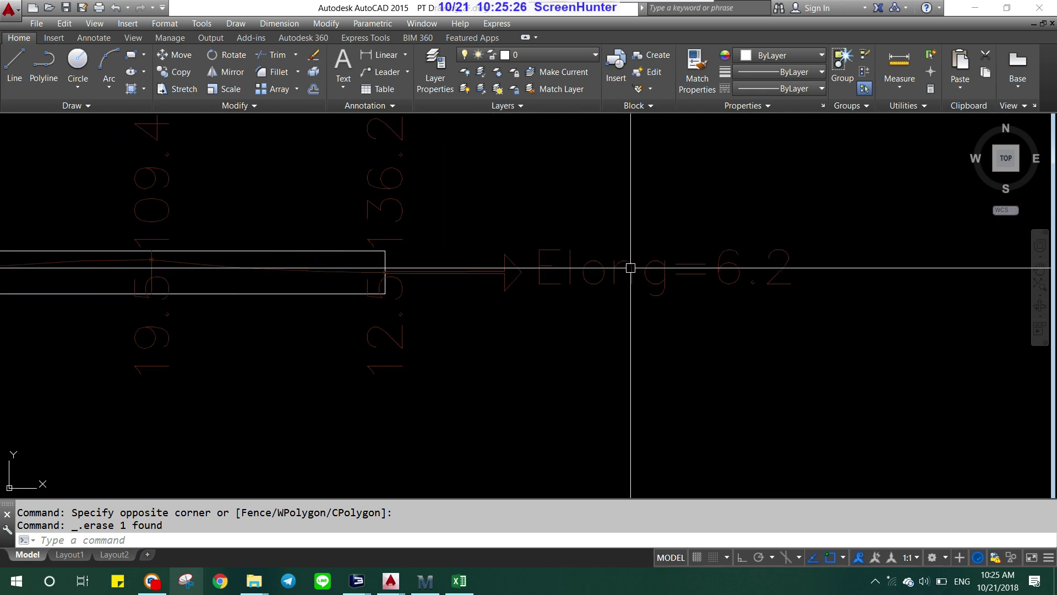
scroll(618, 264, "down", 5)
scroll(544, 214, "up", 4)
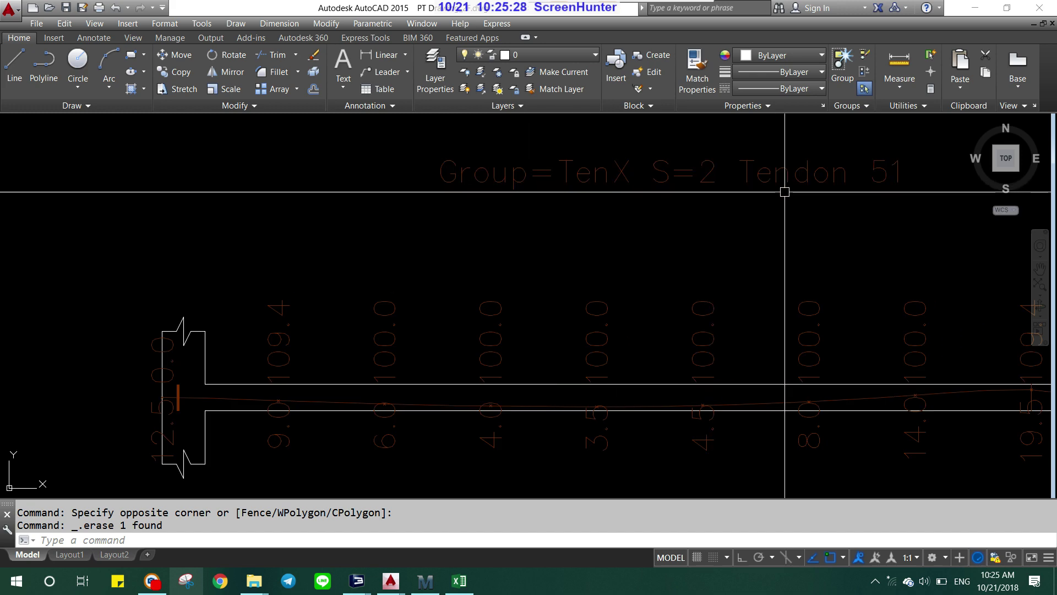
- Pan to tendon #51's row and crossing-select the left-hand Elong labels
middle_click_drag(842, 189, 732, 357)
scroll(731, 356, "down", 5)
scroll(749, 237, "up", 3)
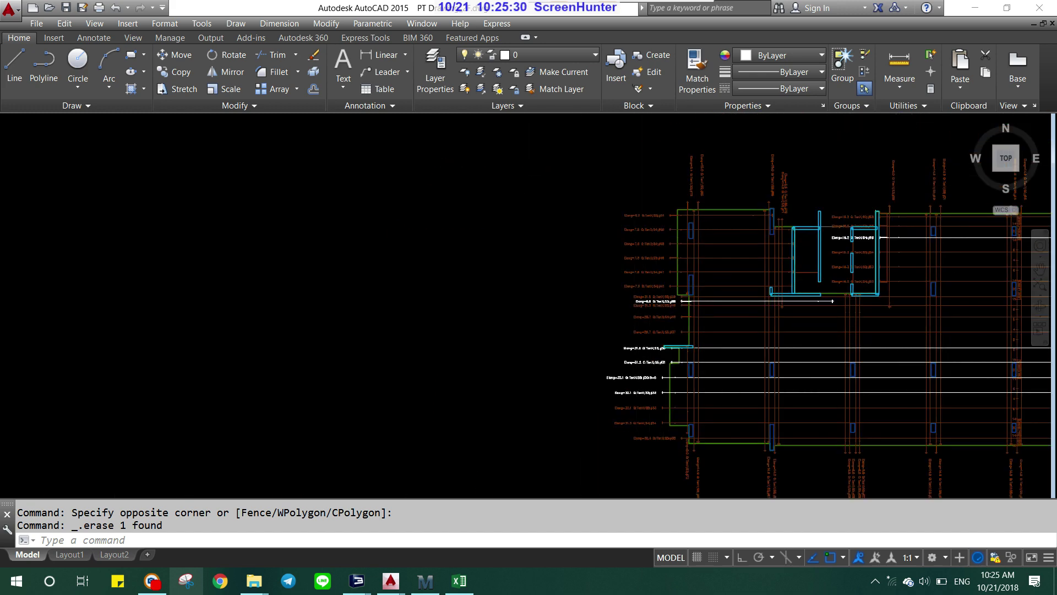
scroll(578, 270, "up", 4)
scroll(575, 266, "up", 2)
scroll(415, 304, "up", 1)
scroll(403, 338, "down", 1)
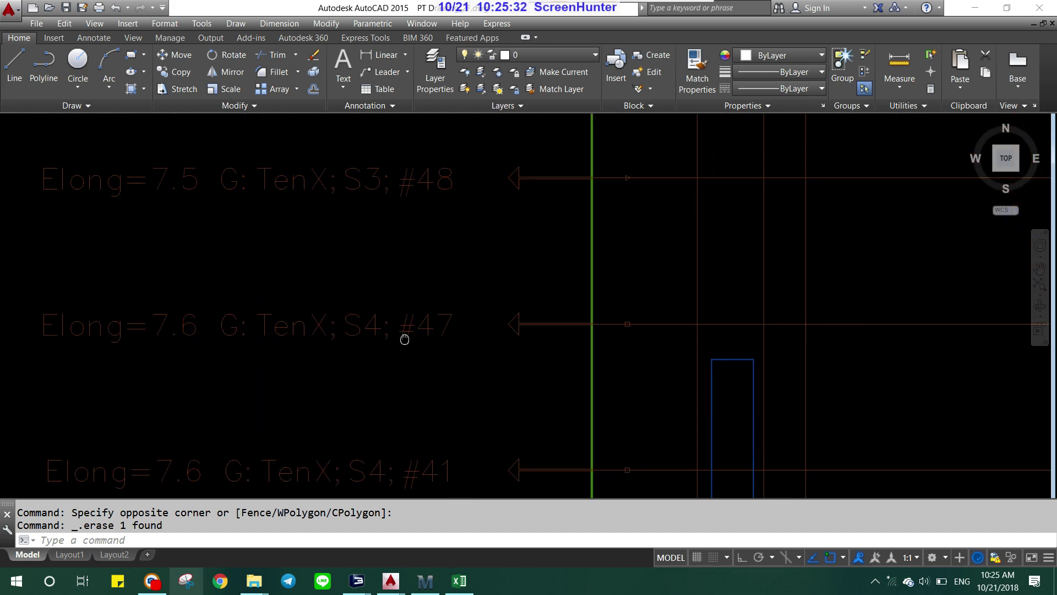
middle_click_drag(358, 266, 361, 345)
scroll(401, 302, "down", 2)
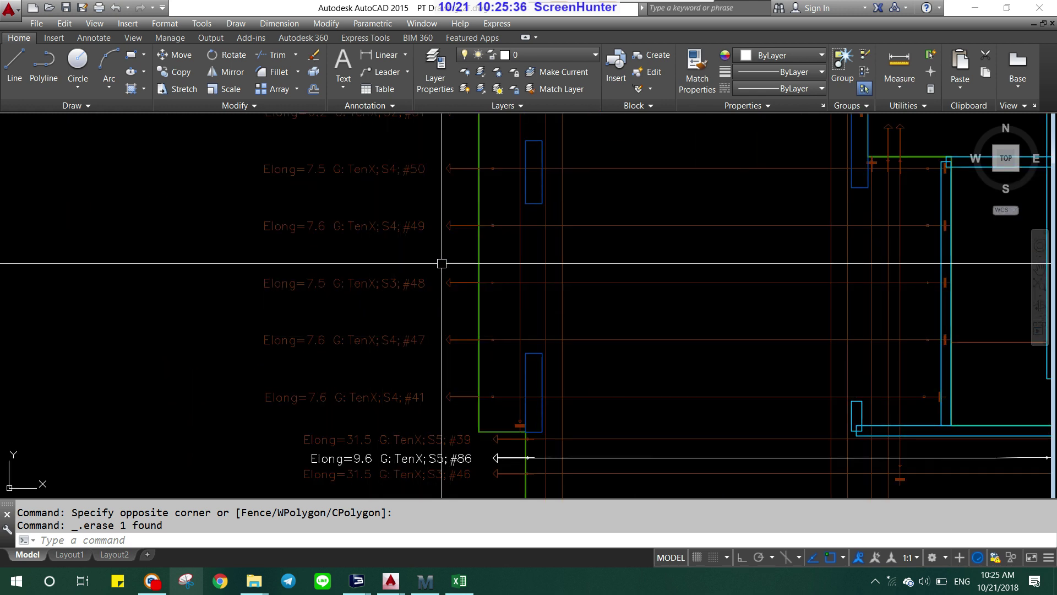
middle_click_drag(441, 259, 434, 347)
scroll(430, 286, "up", 2)
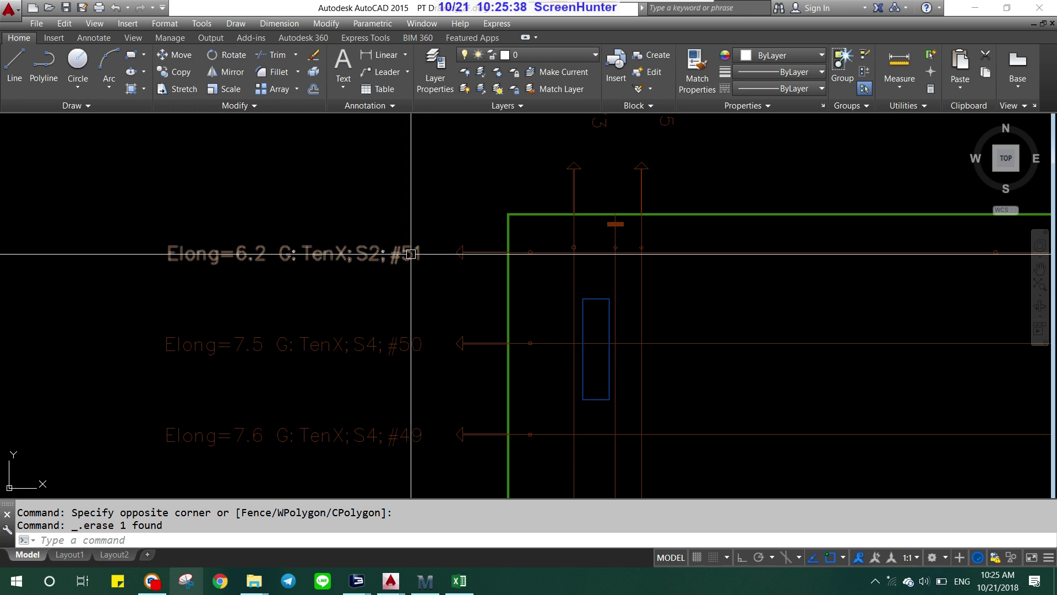
scroll(421, 242, "down", 2)
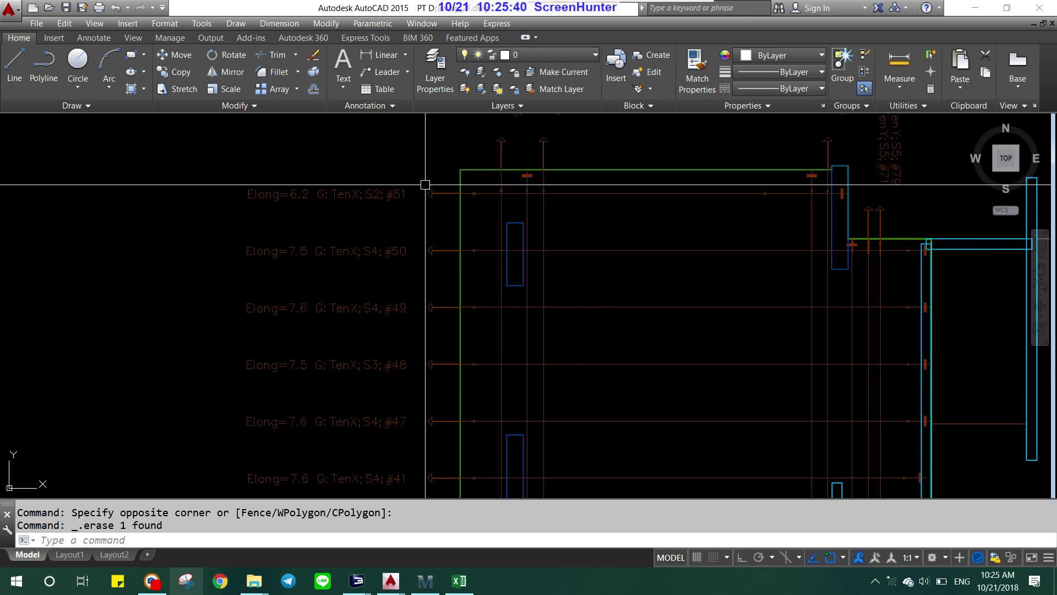
left_click(447, 164)
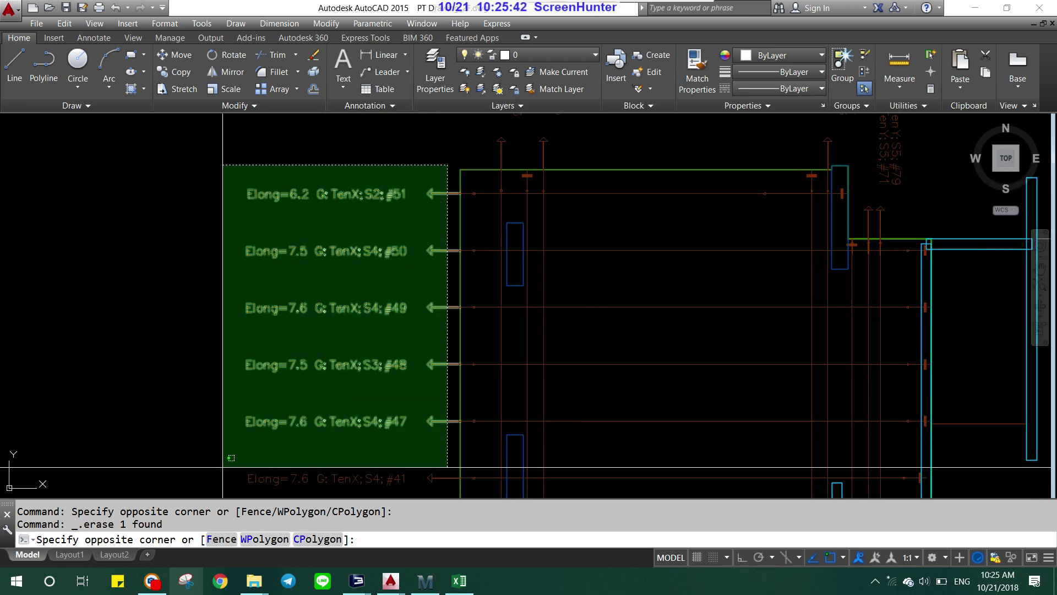
left_click(214, 490)
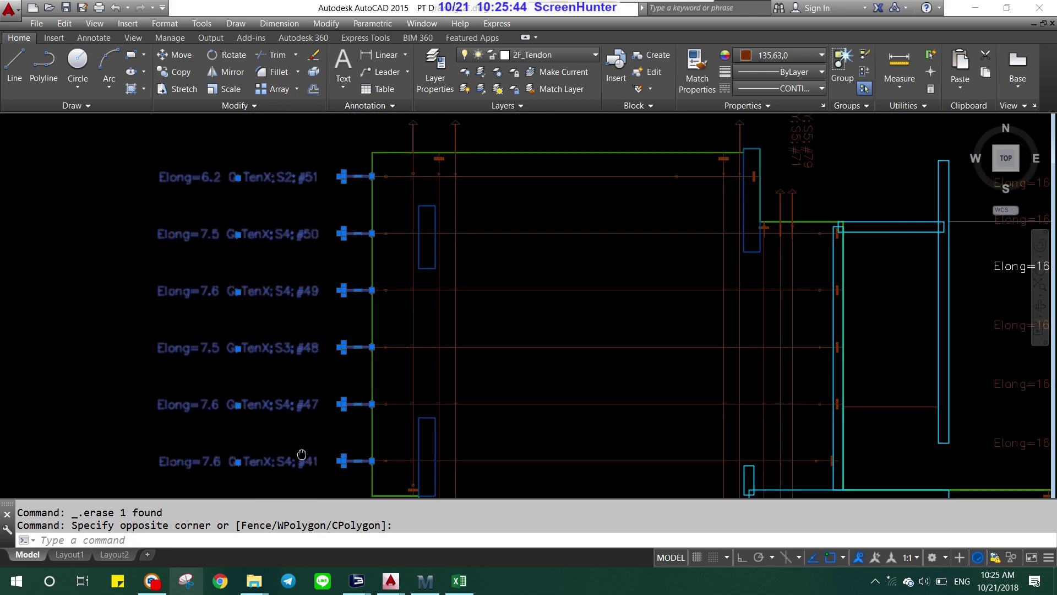